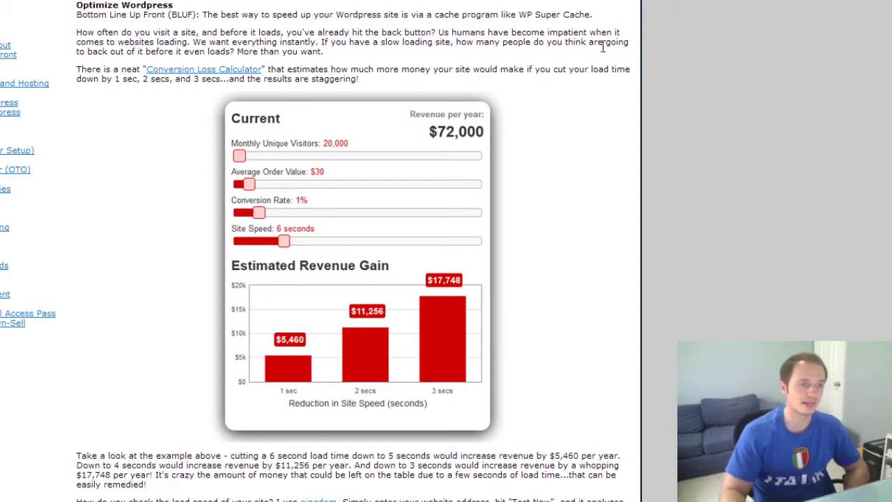
# - Highlight the WP Super Cache recommendation in the introduction of the Optimize Wordpress article
pyautogui.moveTo(519, 14); pyautogui.dragTo(593, 12)
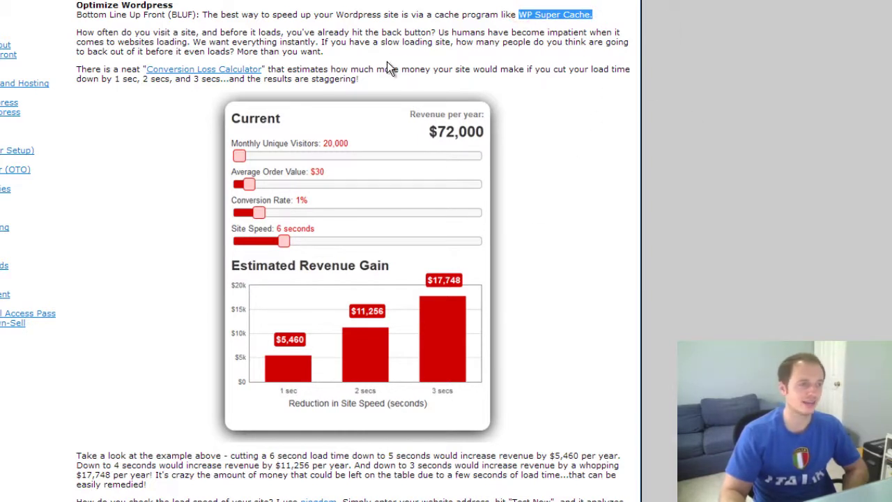
pyautogui.click(528, 39)
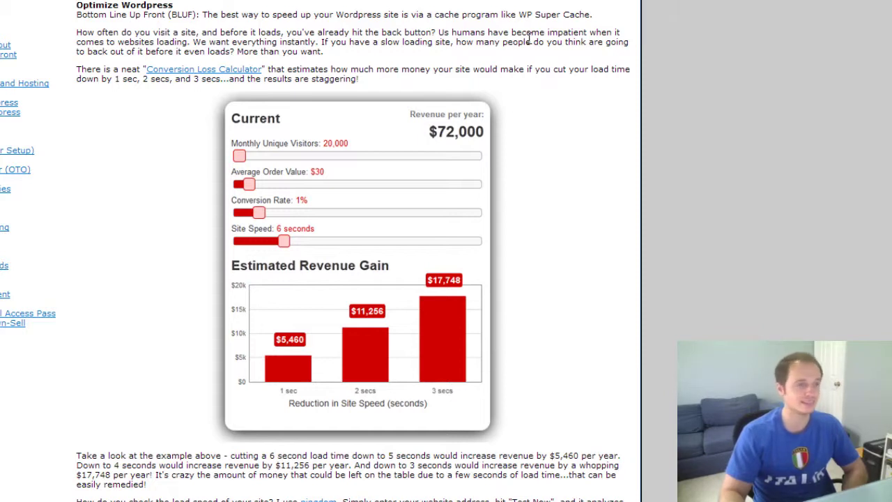
pyautogui.moveTo(517, 14); pyautogui.dragTo(585, 12)
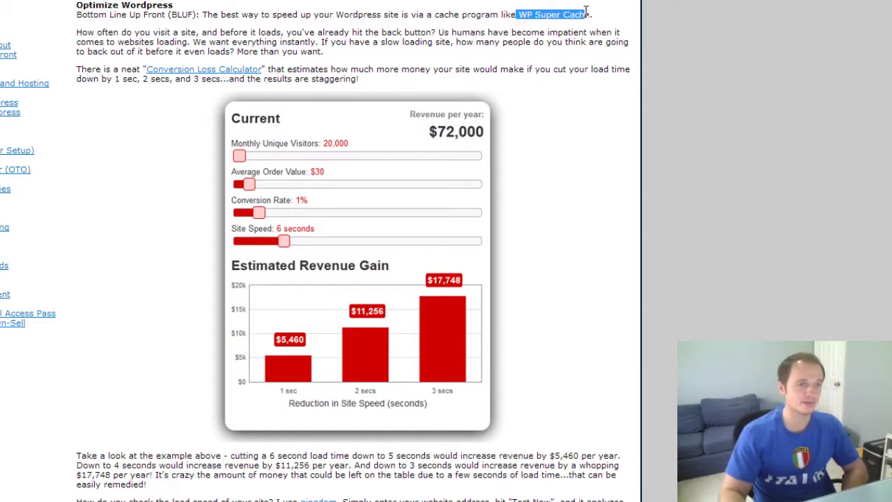
pyautogui.click(587, 16)
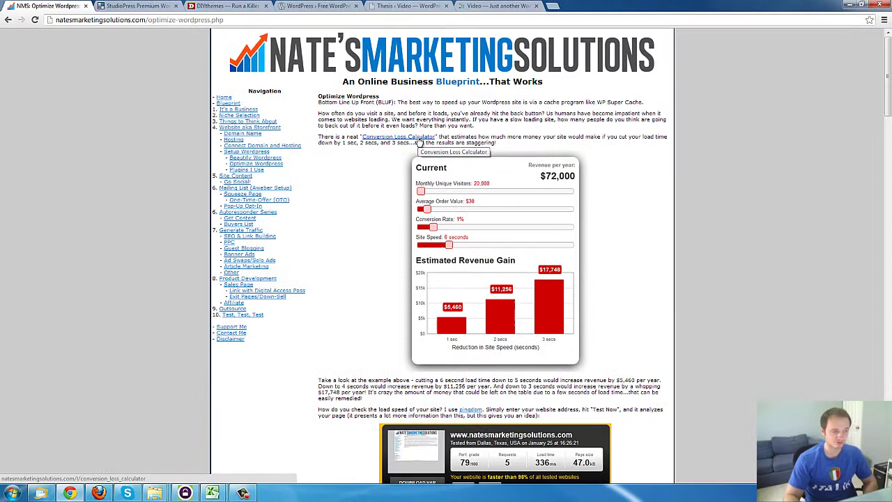
# - In the article's linked Conversion Loss Calculator, set 50,000 monthly unique visitors, $100 average order value, 3% conversion rate and 6 seconds site speed
pyautogui.click(419, 142)
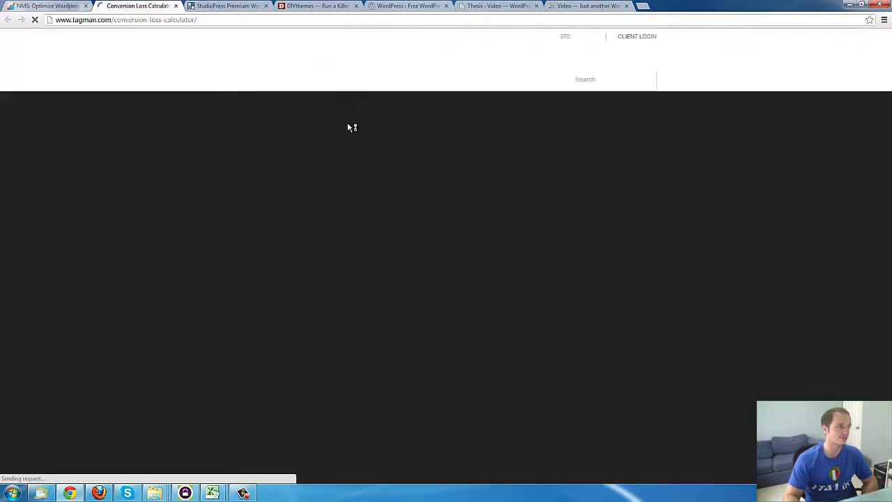
pyautogui.scroll(-1, 535, 268)
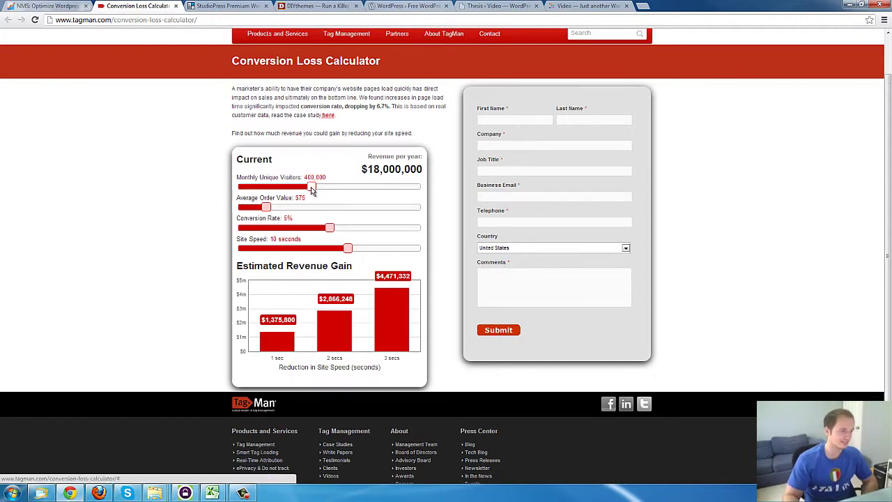
pyautogui.moveTo(311, 188); pyautogui.dragTo(247, 188)
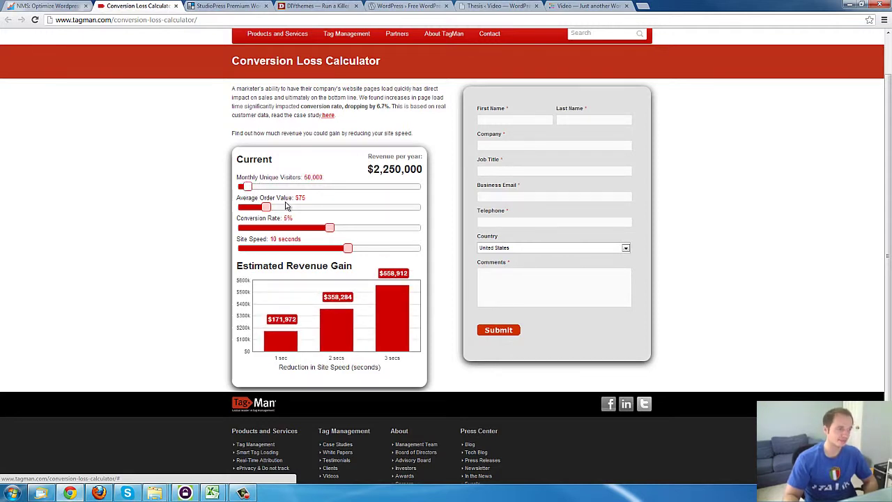
pyautogui.moveTo(268, 209); pyautogui.dragTo(276, 208)
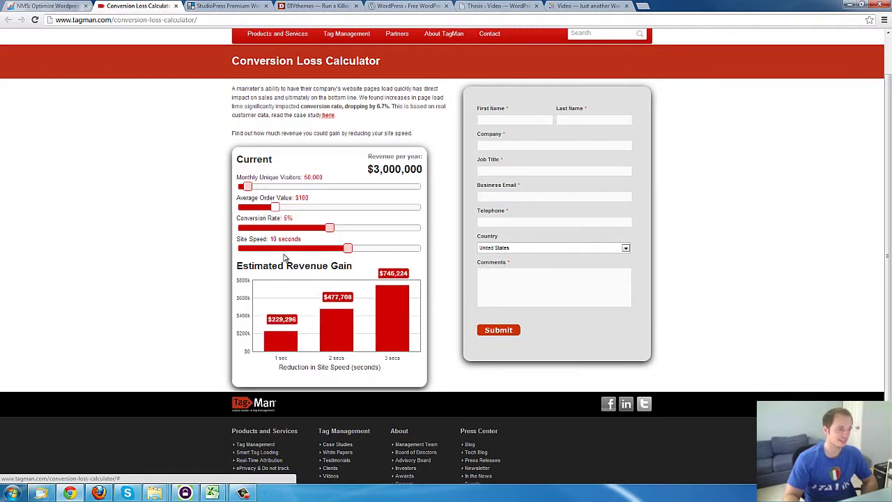
pyautogui.moveTo(330, 227); pyautogui.dragTo(296, 231)
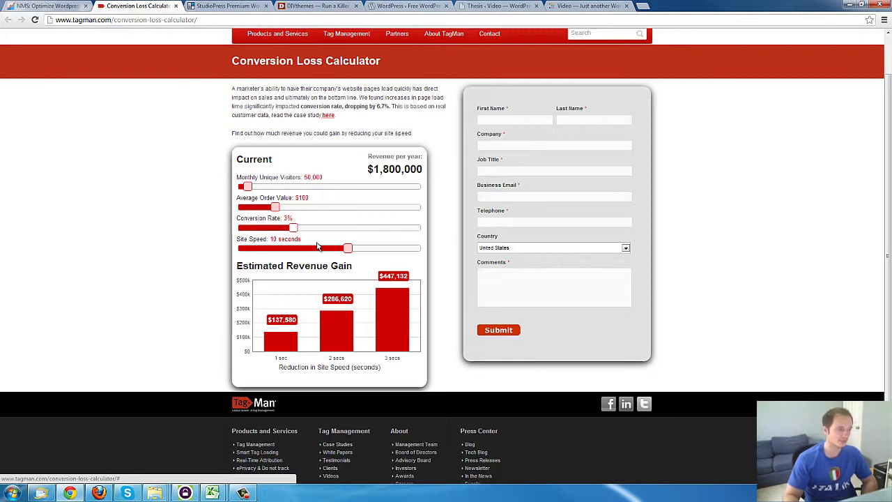
pyautogui.moveTo(296, 198); pyautogui.dragTo(309, 199)
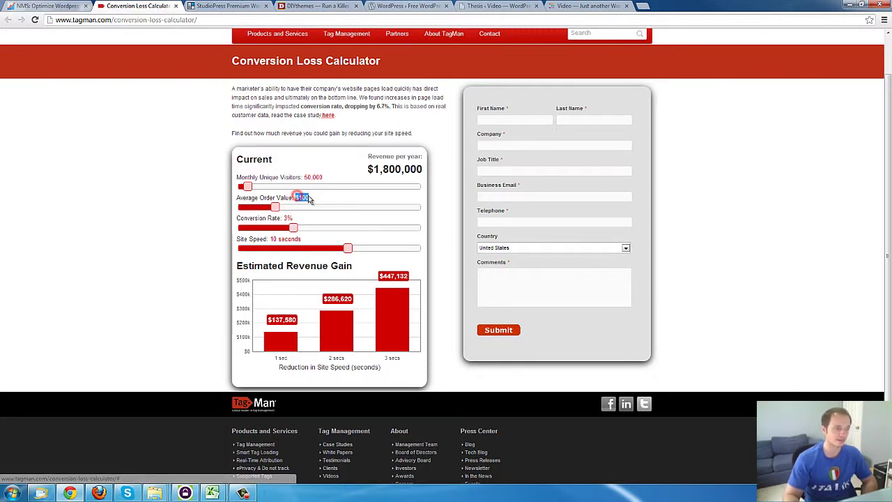
pyautogui.click(309, 196)
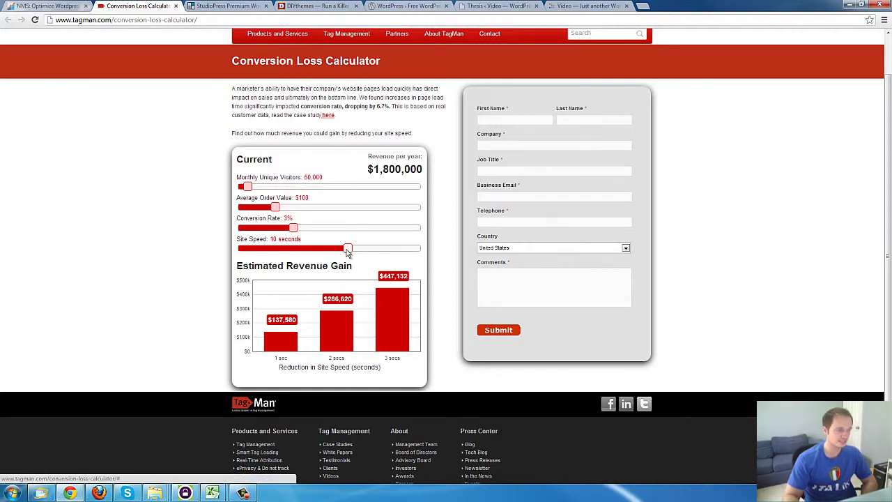
pyautogui.moveTo(348, 252); pyautogui.dragTo(275, 255)
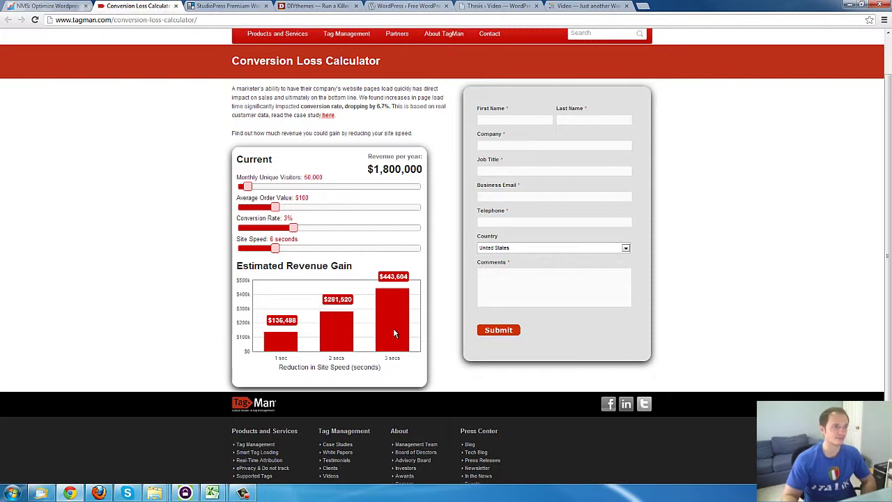
# - Return to the Optimize Wordpress article and open the pingdom load speed test it links to
pyautogui.click(46, 5)
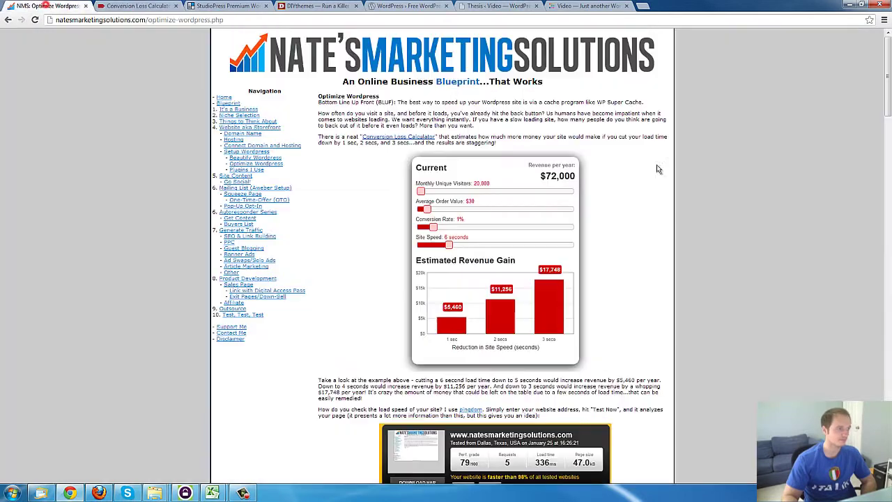
pyautogui.scroll(-1, 665, 294)
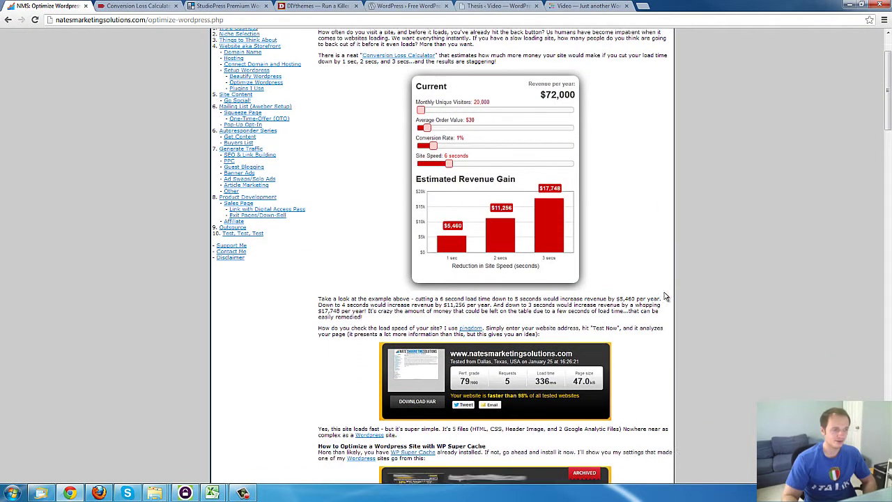
pyautogui.scroll(-1, 664, 296)
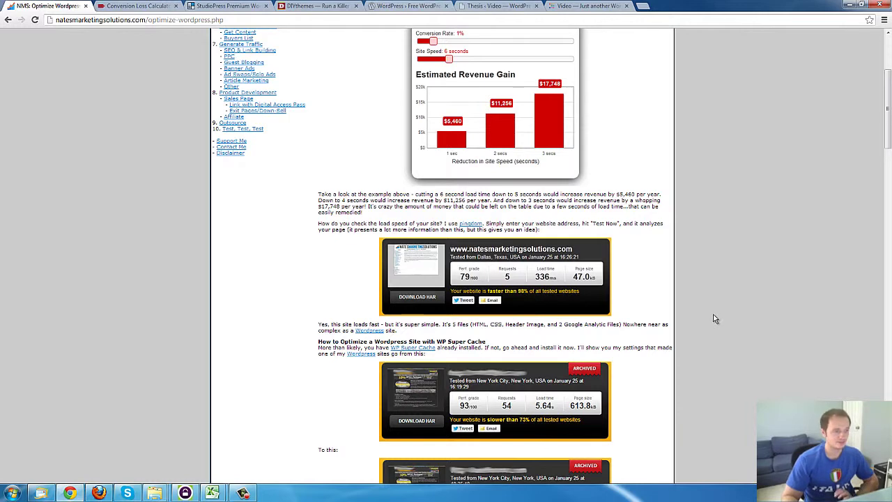
pyautogui.click(471, 224)
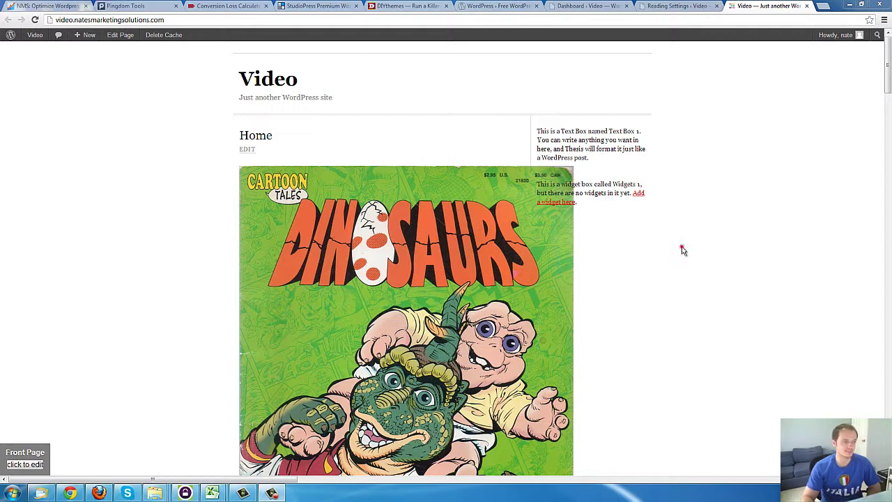
# - Look over the home page of the Video WordPress site with its large dinosaur images
pyautogui.scroll(-1, 681, 247)
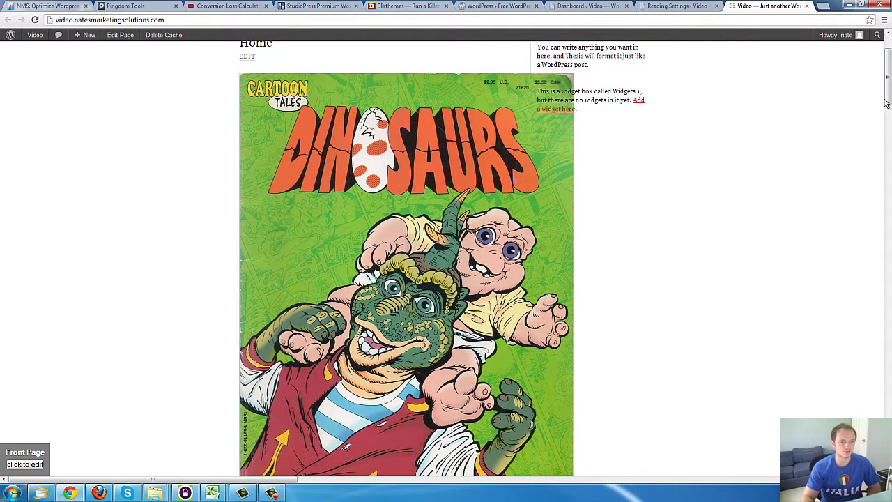
pyautogui.scroll(1, 887, 82)
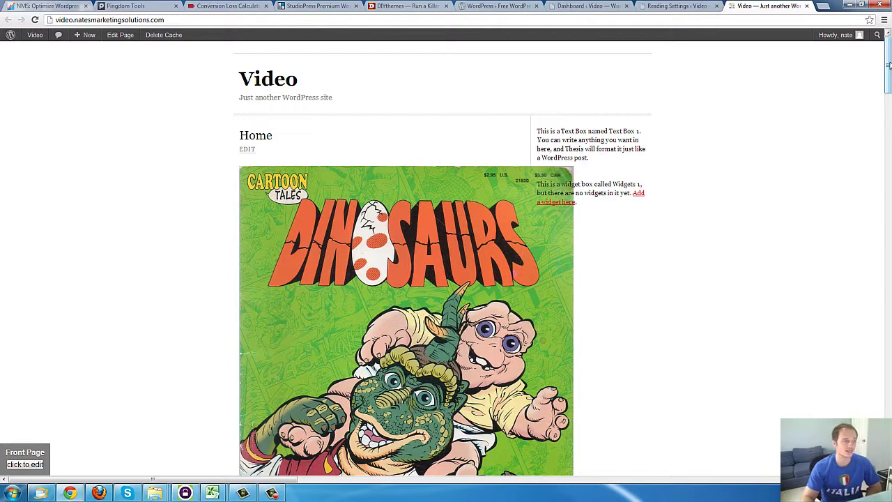
pyautogui.moveTo(887, 63); pyautogui.dragTo(888, 67)
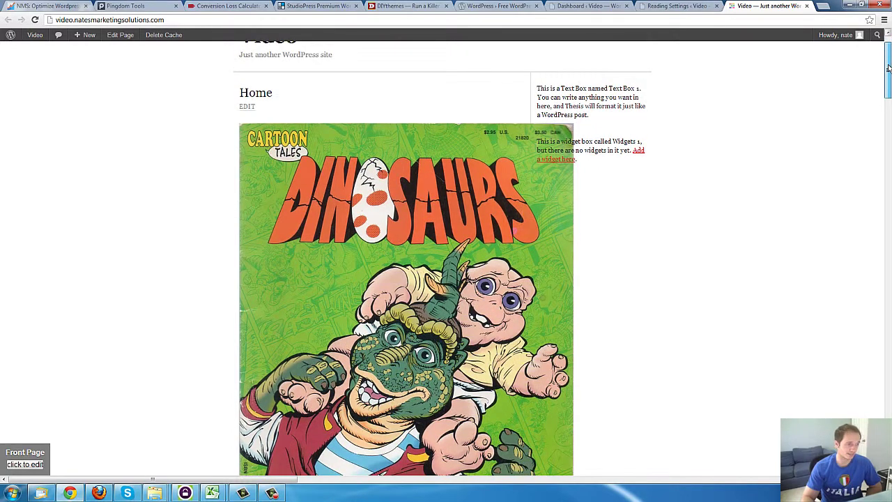
pyautogui.moveTo(887, 68); pyautogui.dragTo(882, 45)
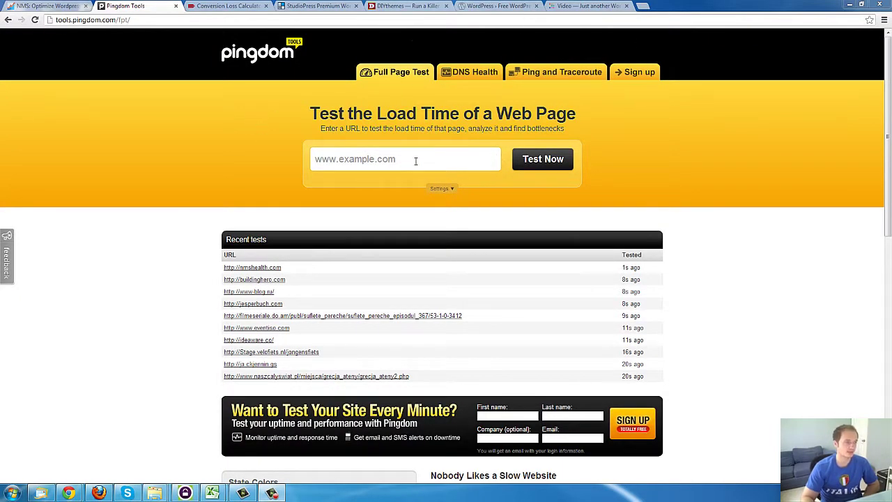
# - Run a Pingdom full page load time test on video.natesmarketingsolutions.com
pyautogui.click(429, 161)
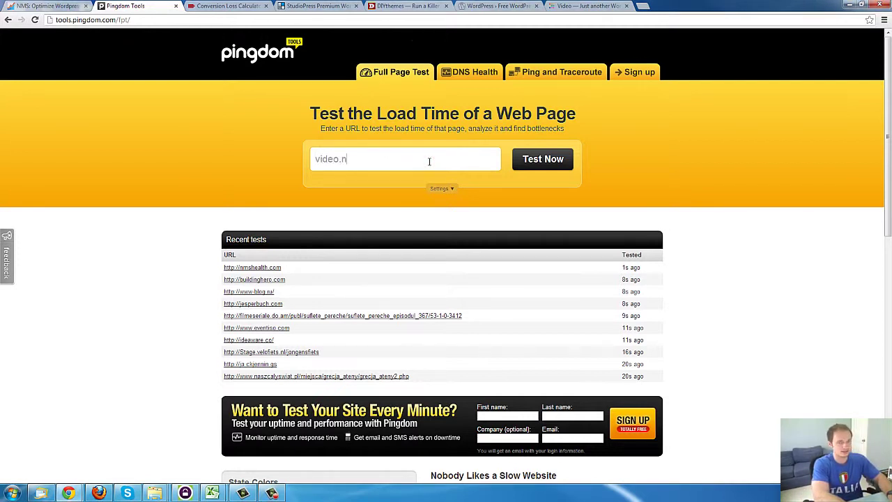
pyautogui.write('atesmarketings')
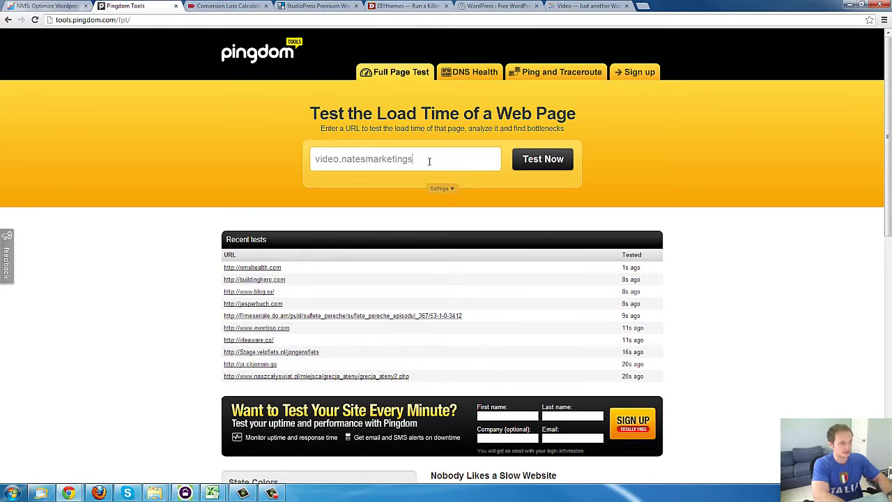
pyautogui.write('olutions.com')
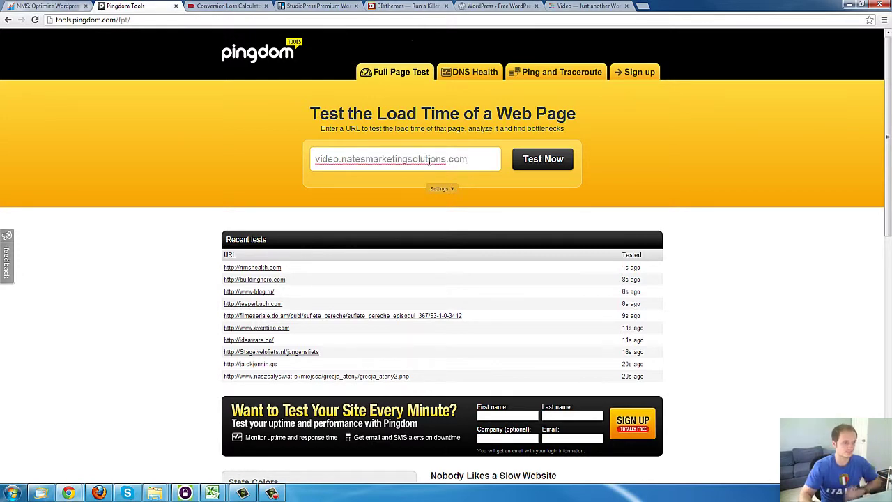
pyautogui.click(559, 160)
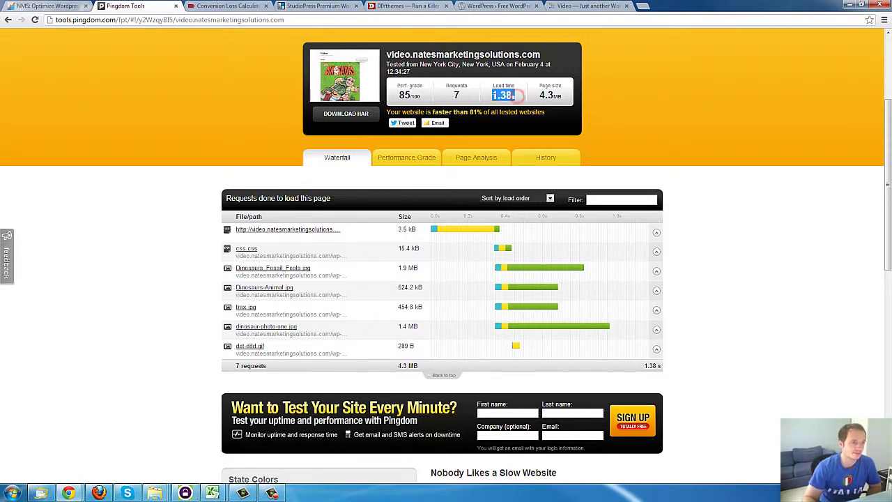
# - Highlight the load time in the summary of the Pingdom test results
pyautogui.moveTo(491, 96); pyautogui.dragTo(513, 96)
pyautogui.click(514, 97)
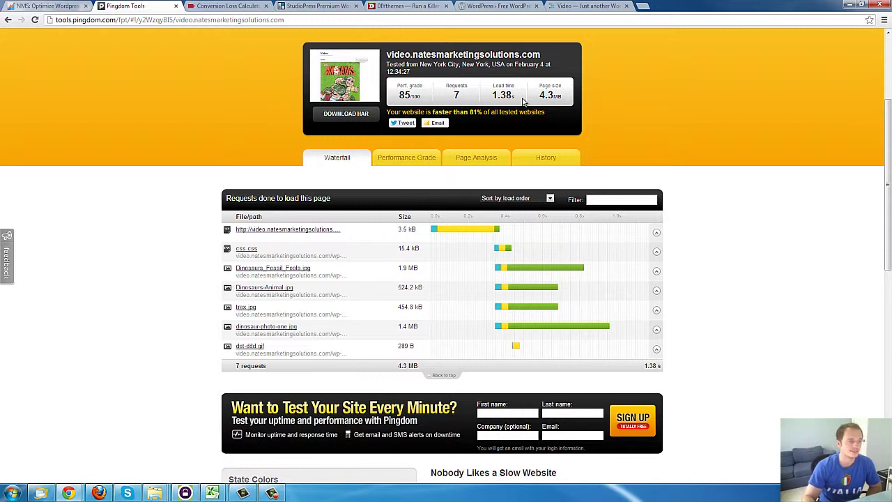
pyautogui.moveTo(491, 95); pyautogui.dragTo(514, 96)
pyautogui.click(514, 96)
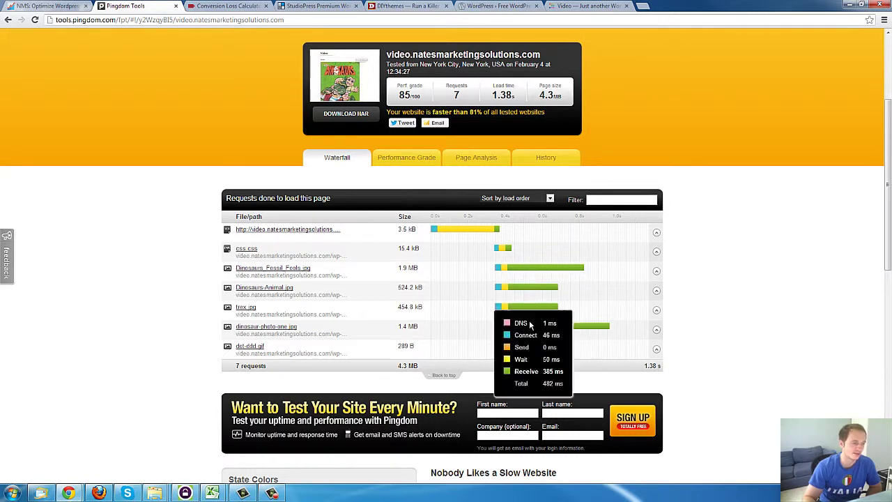
# - Review the test's performance grade, page analysis and history, ending on the waterfall of page requests
pyautogui.click(410, 163)
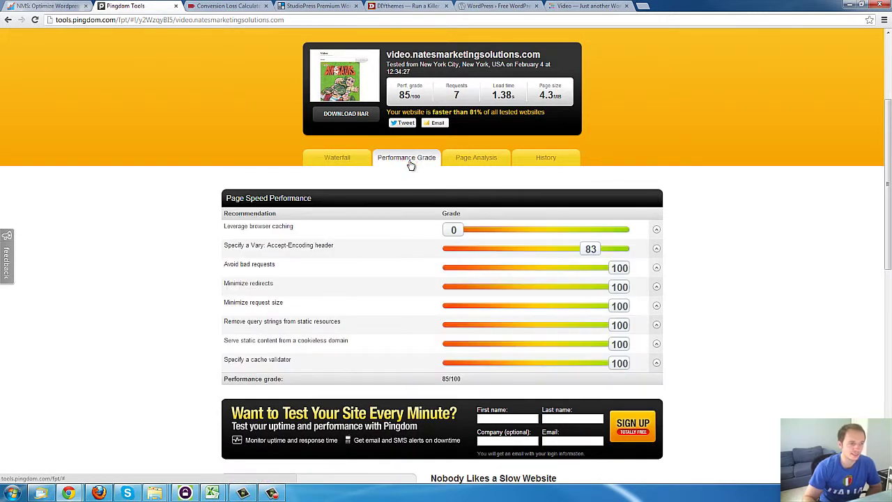
pyautogui.click(474, 160)
pyautogui.click(547, 160)
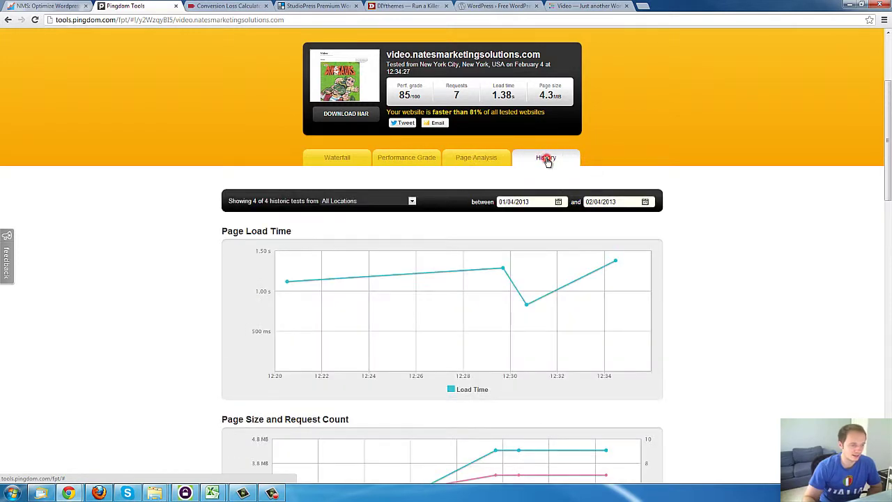
pyautogui.click(353, 159)
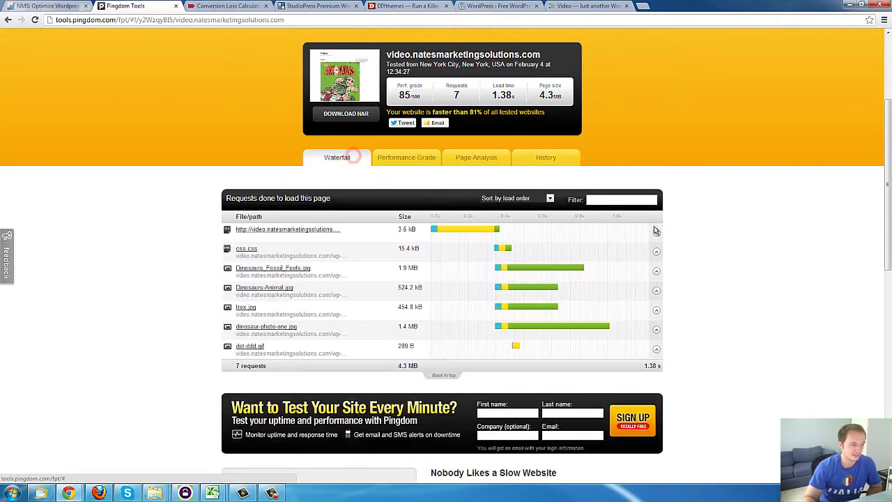
# - Read the Optimize Wordpress article's before-and-after speed comparison and its recommended WP Super Cache settings
pyautogui.scroll(-1, 713, 292)
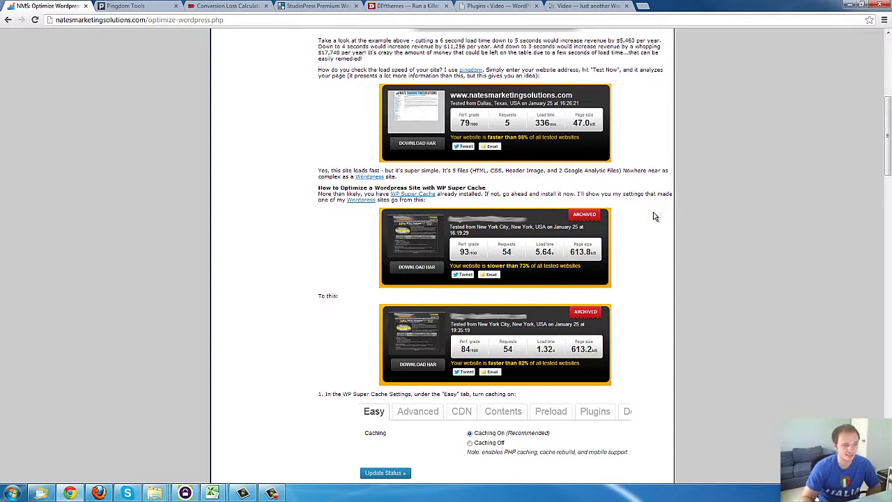
pyautogui.scroll(-1, 654, 216)
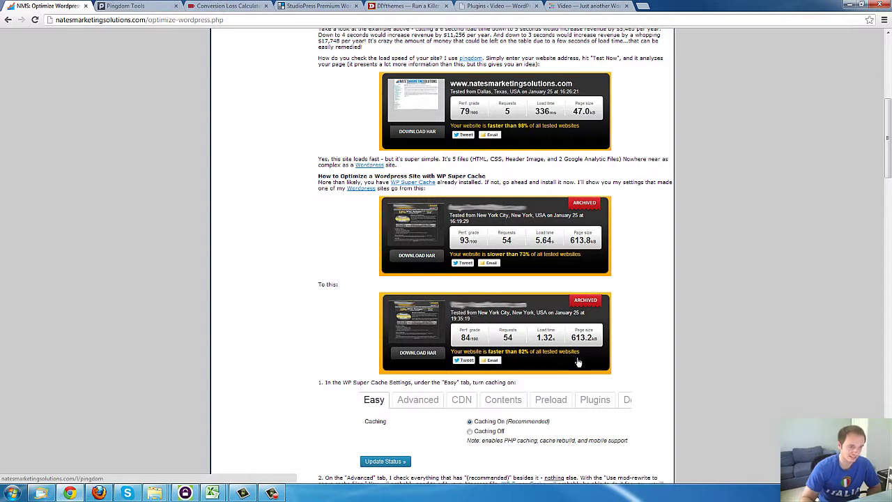
pyautogui.scroll(-3, 665, 340)
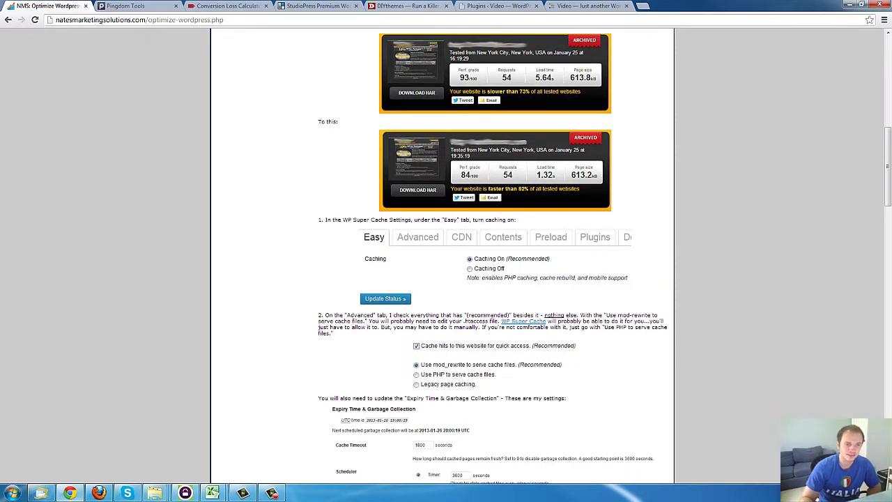
pyautogui.moveTo(887, 168); pyautogui.dragTo(878, 191)
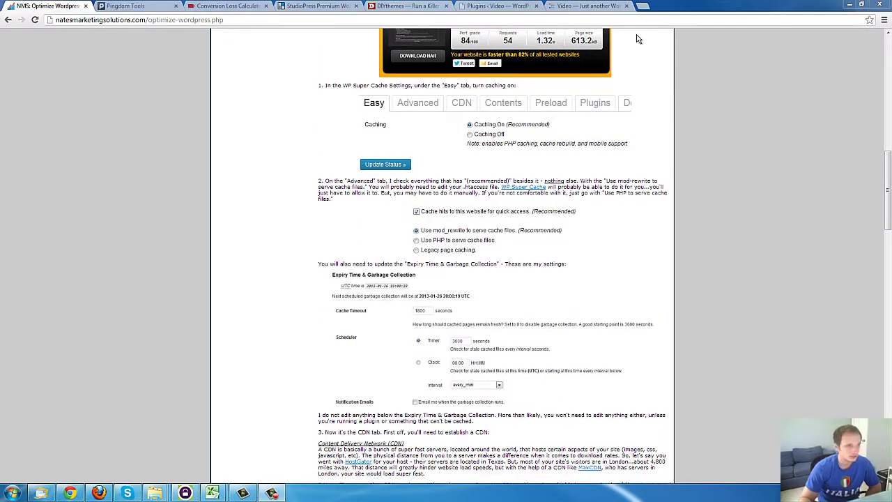
# - Find WP Super Cache among the Video site's installed plugins and open the page for adding a new plugin
pyautogui.click(514, 6)
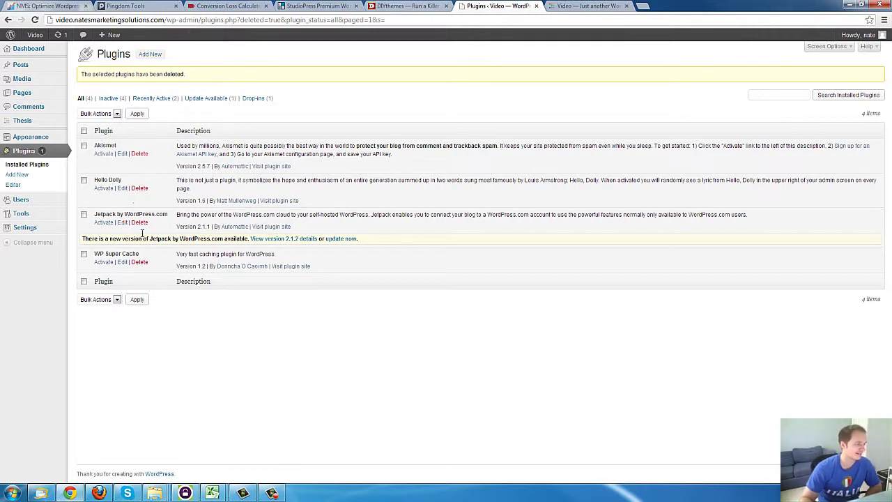
pyautogui.moveTo(101, 255); pyautogui.dragTo(139, 255)
pyautogui.click(144, 258)
pyautogui.click(25, 176)
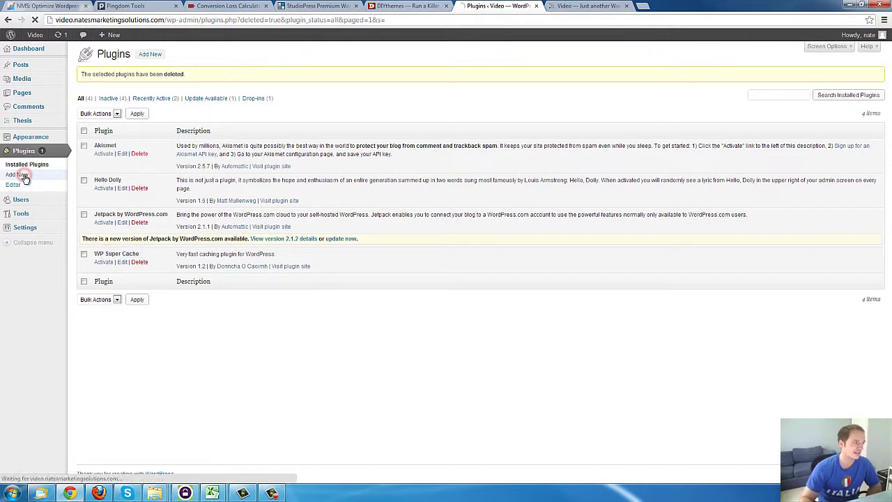
# - Search the plugin directory for "wp super cache" and highlight the install status of WP Super Cache
pyautogui.click(93, 124)
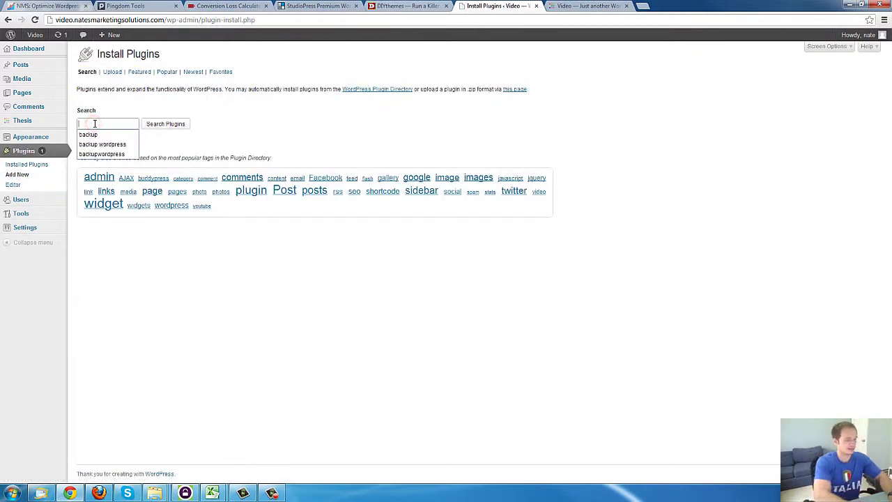
pyautogui.write('wp super ca')
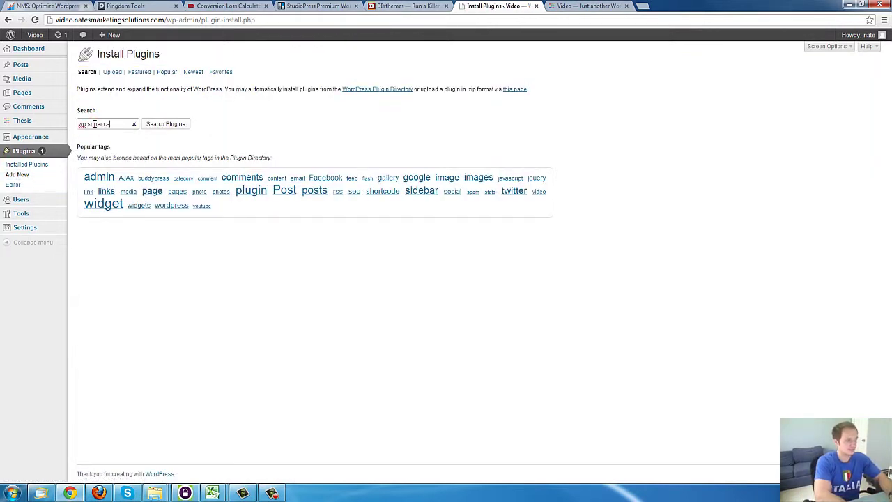
pyautogui.write('che')
pyautogui.press('Return')
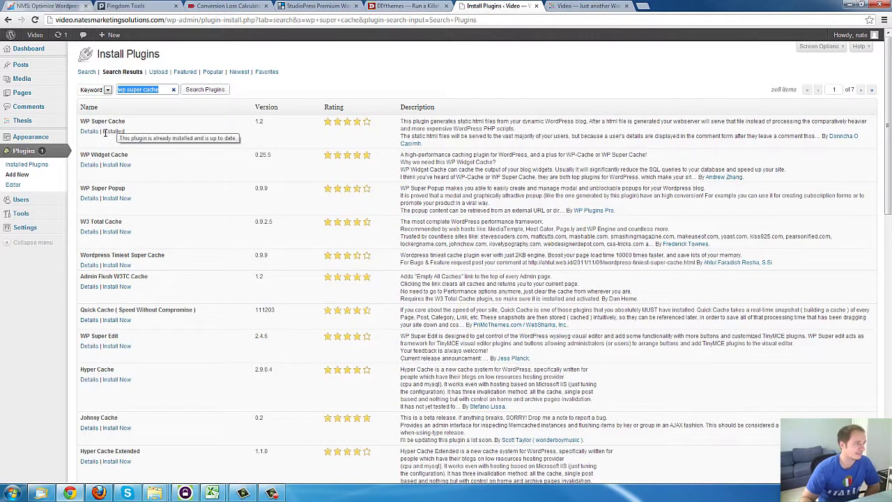
pyautogui.moveTo(115, 131); pyautogui.dragTo(124, 131)
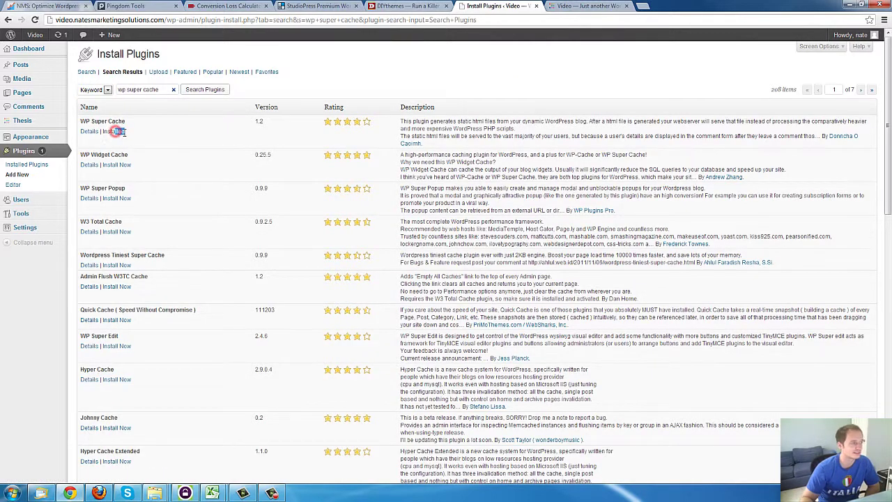
# - Activate the installed WP Super Cache plugin and save its Easy settings with Caching On
pyautogui.click(39, 166)
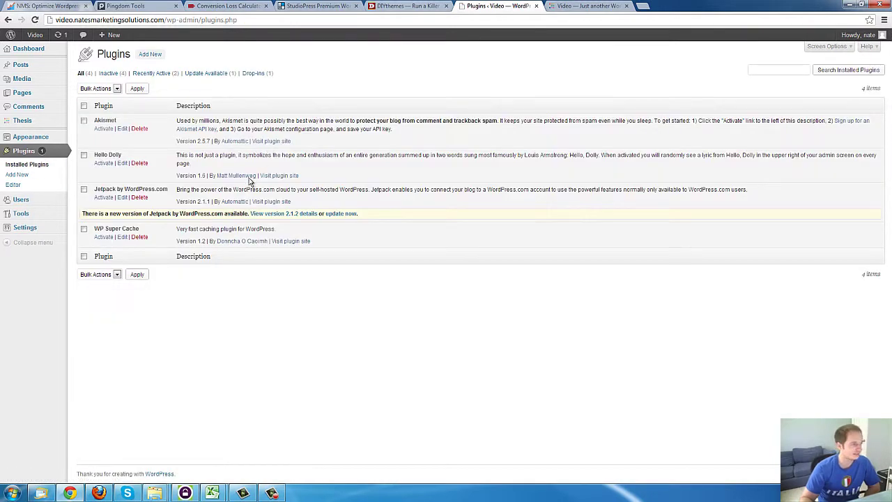
pyautogui.click(102, 236)
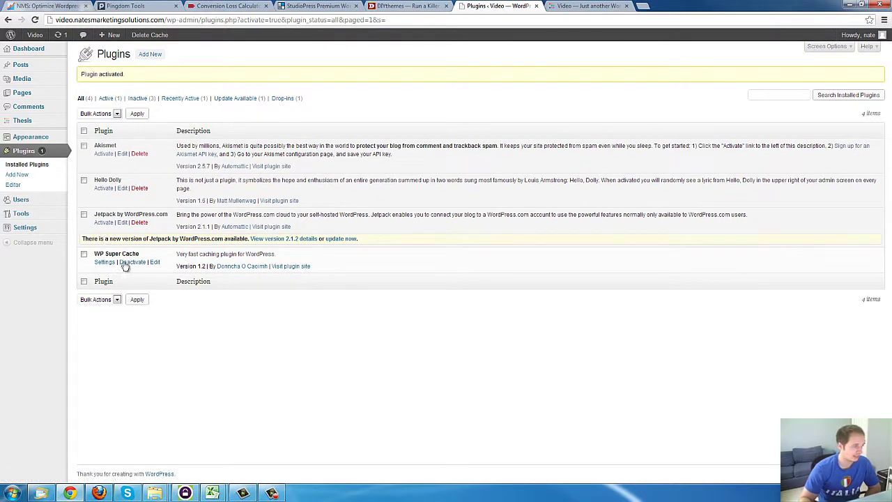
pyautogui.moveTo(38, 231)
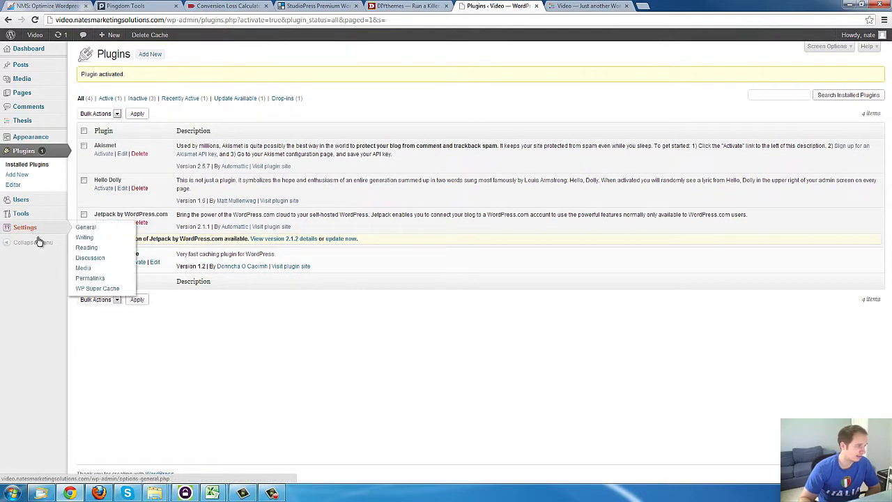
pyautogui.click(106, 291)
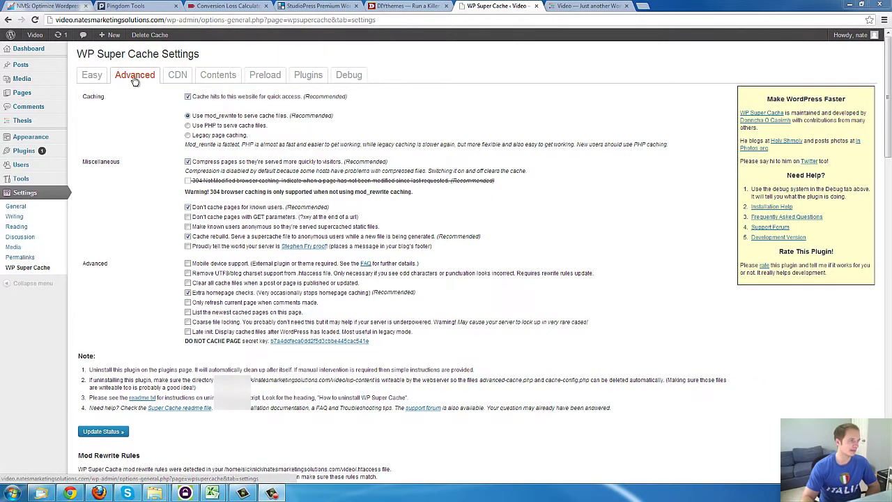
pyautogui.click(92, 77)
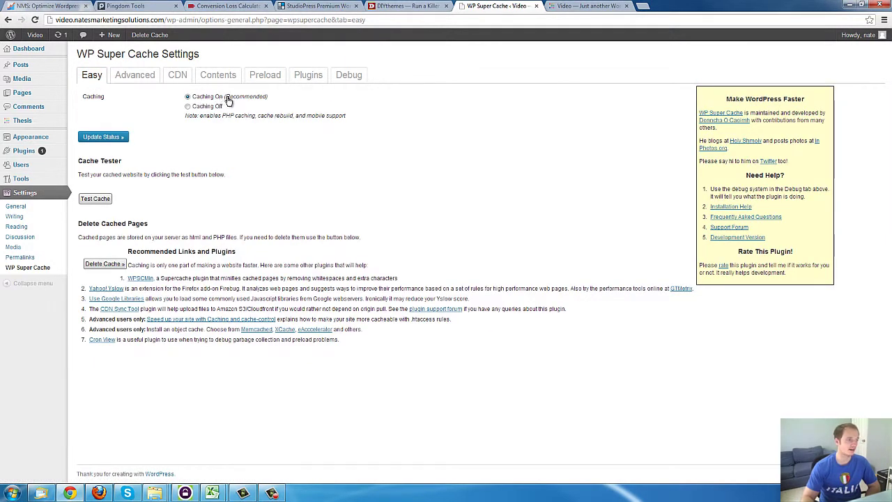
pyautogui.click(107, 138)
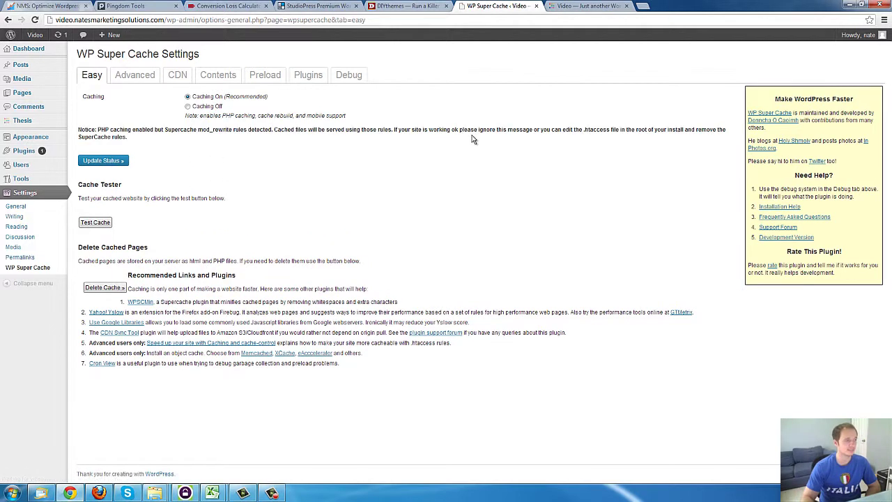
# - Save the recommended Advanced caching options, using mod_rewrite to serve cache files, and update the Mod_Rewrite rules
pyautogui.click(133, 78)
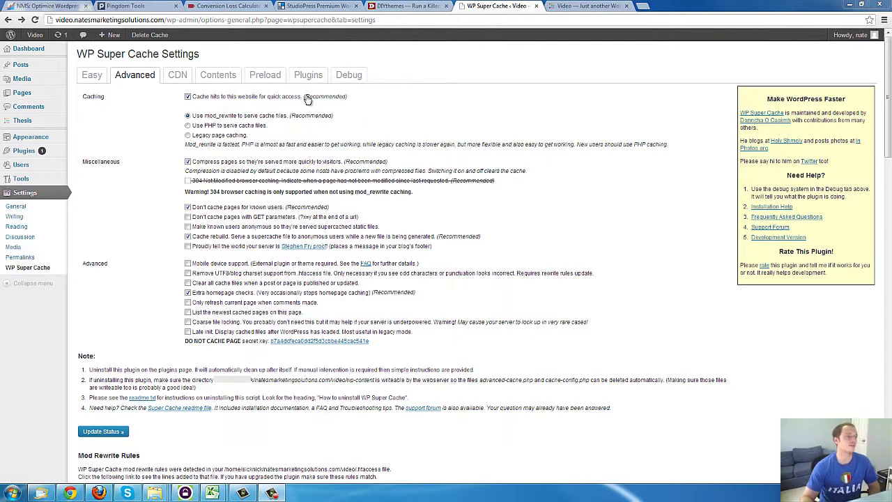
pyautogui.moveTo(349, 96); pyautogui.dragTo(304, 97)
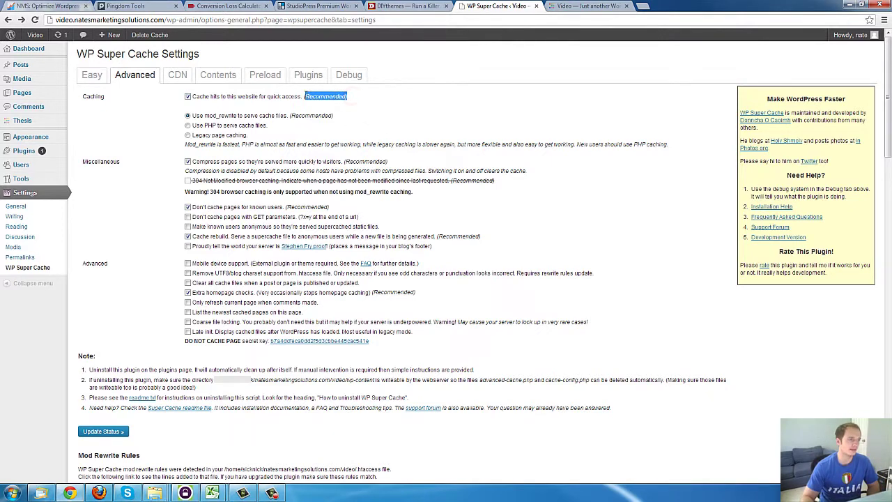
pyautogui.click(382, 97)
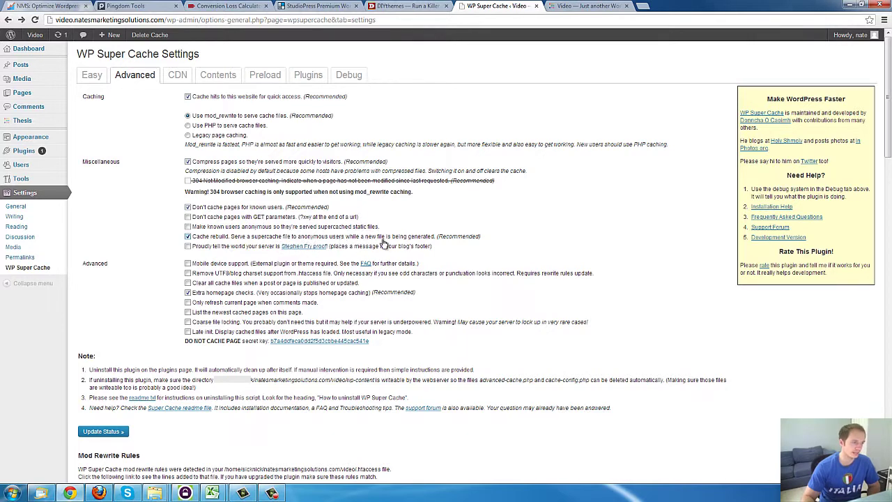
pyautogui.scroll(-1, 442, 269)
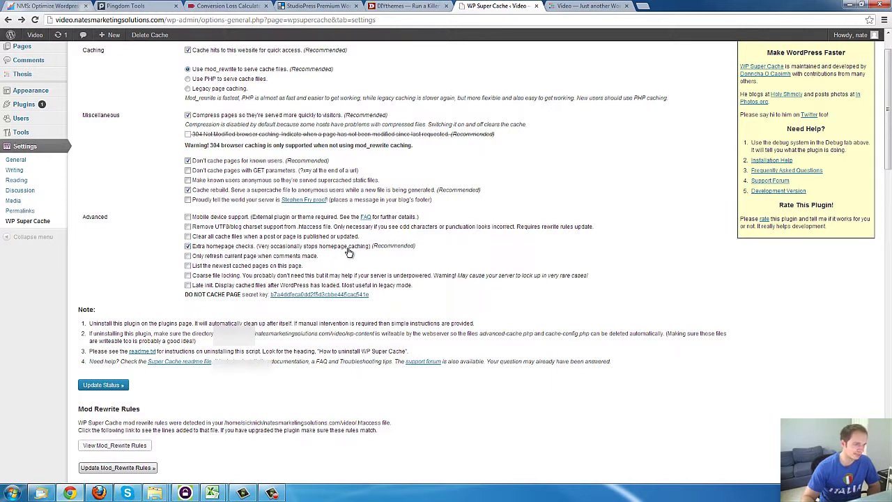
pyautogui.scroll(1, 412, 269)
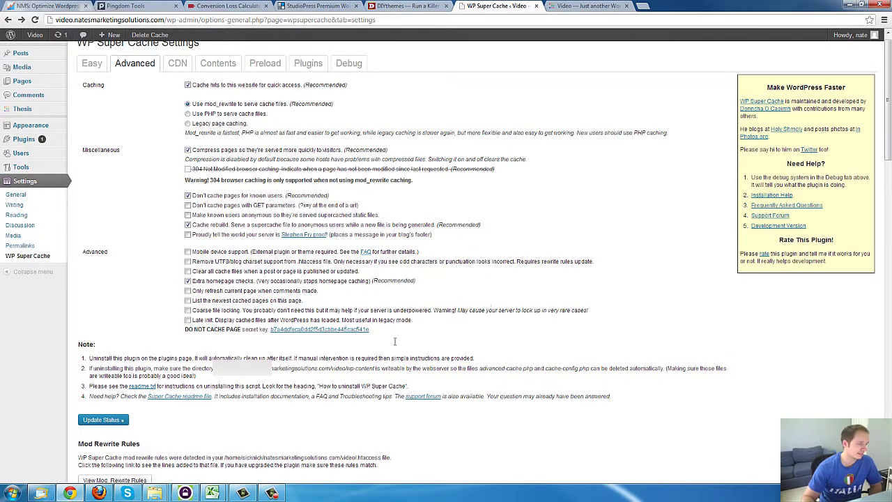
pyautogui.click(110, 420)
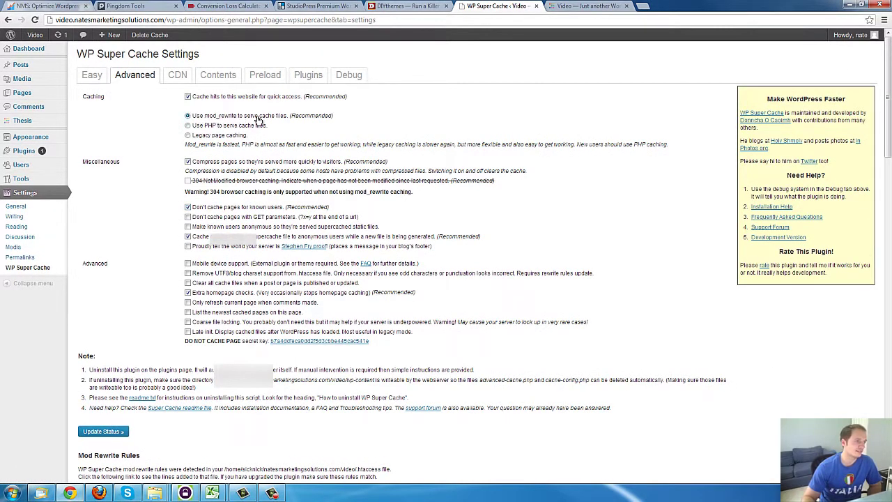
pyautogui.scroll(-3, 133, 202)
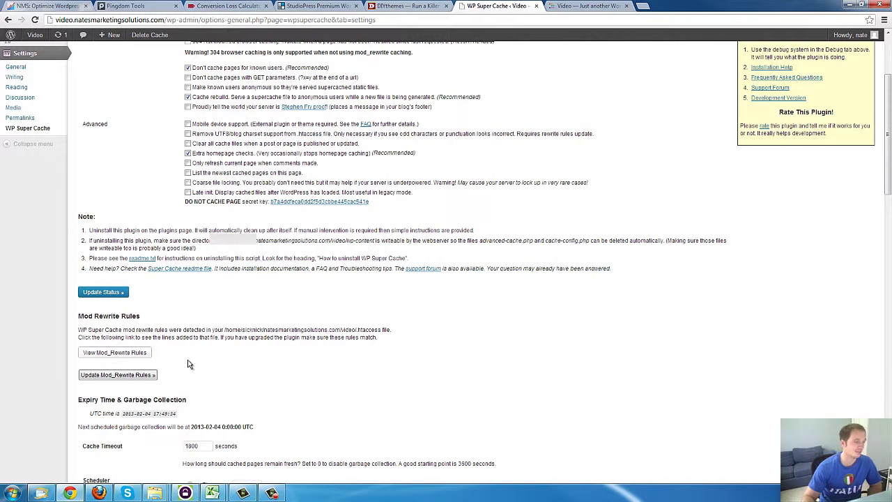
pyautogui.click(148, 376)
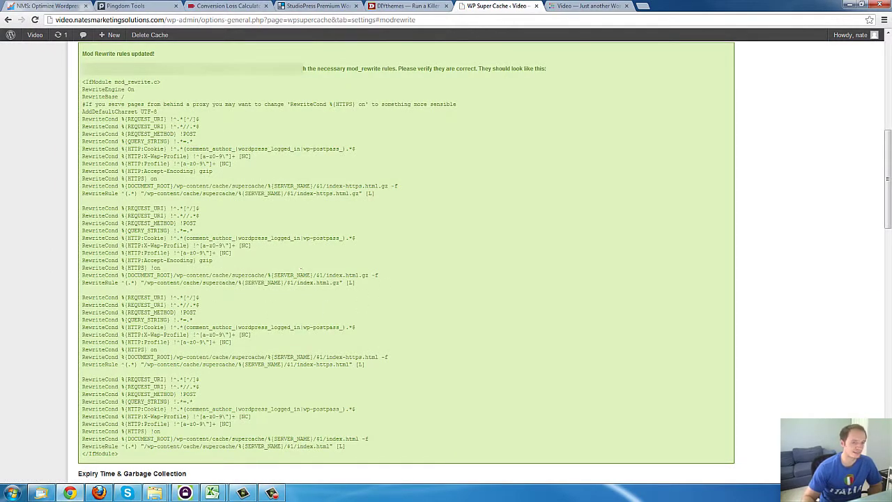
# - Switch the garbage collection scheduler to the 3600-second Timer and save the expiration settings with a cache timeout of 1800 seconds
pyautogui.click(886, 208)
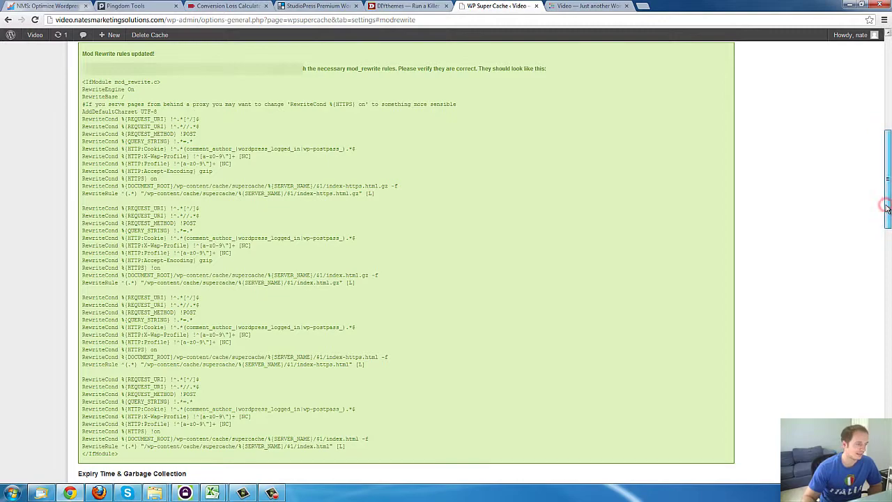
pyautogui.moveTo(886, 208); pyautogui.dragTo(879, 296)
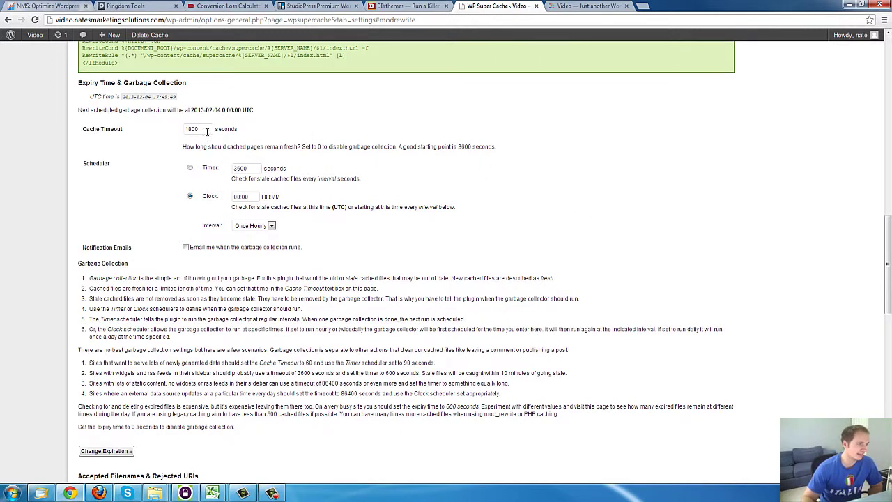
pyautogui.doubleClick(207, 129)
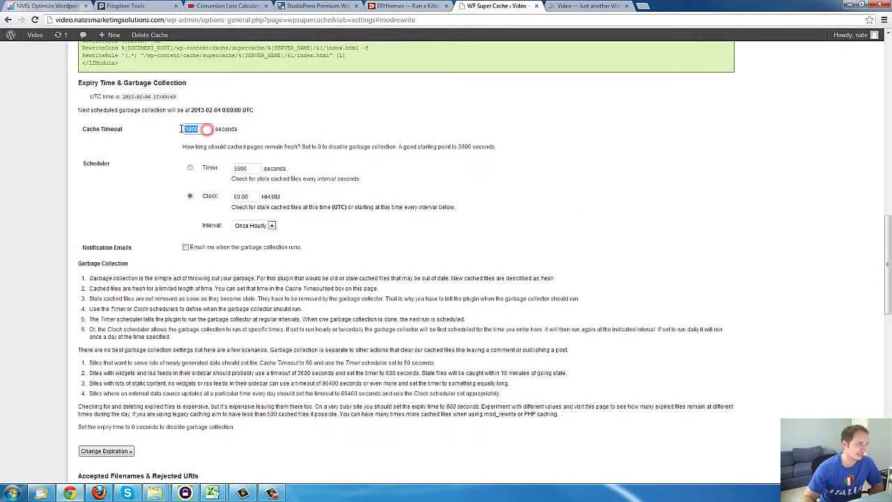
pyautogui.click(191, 169)
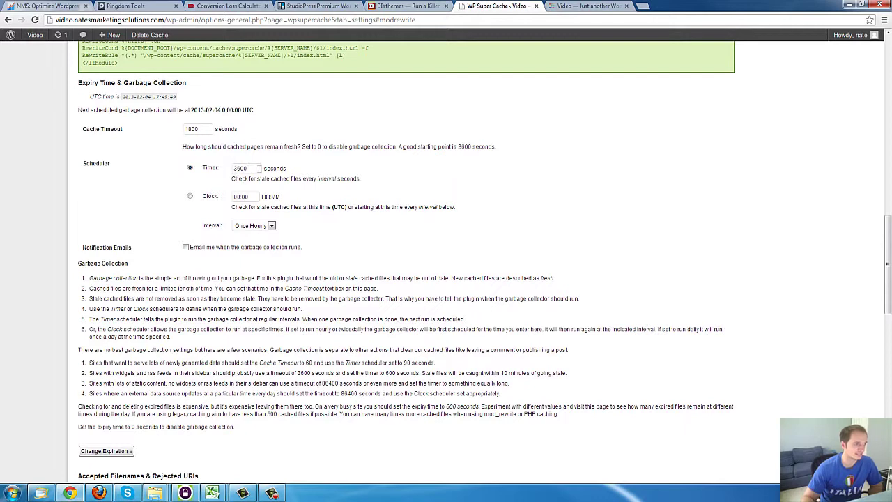
pyautogui.scroll(-1, 132, 174)
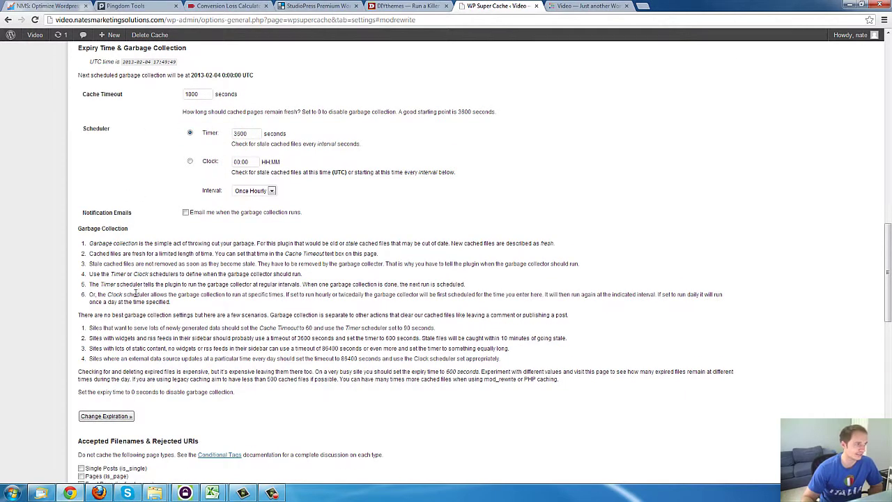
pyautogui.click(108, 417)
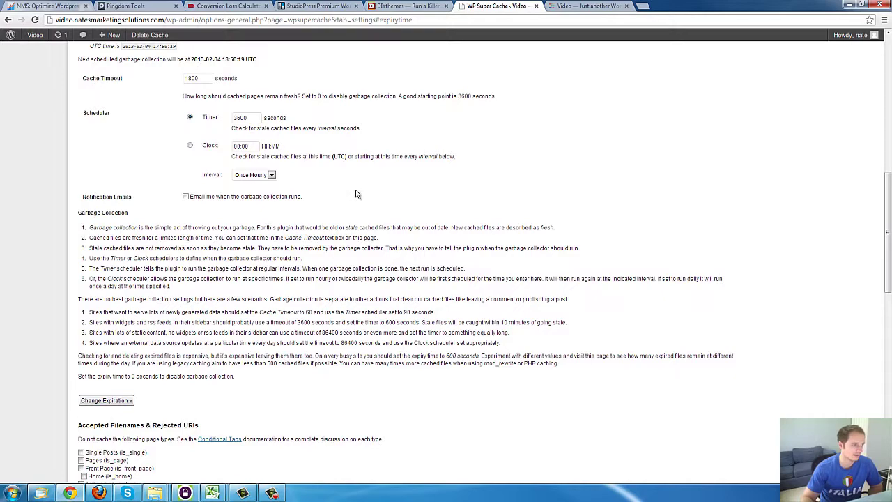
# - Look through the remaining Advanced settings, from accepted filenames and rejected user agents to lock down and directly cached files
pyautogui.scroll(-1, 342, 279)
pyautogui.scroll(-3, 341, 279)
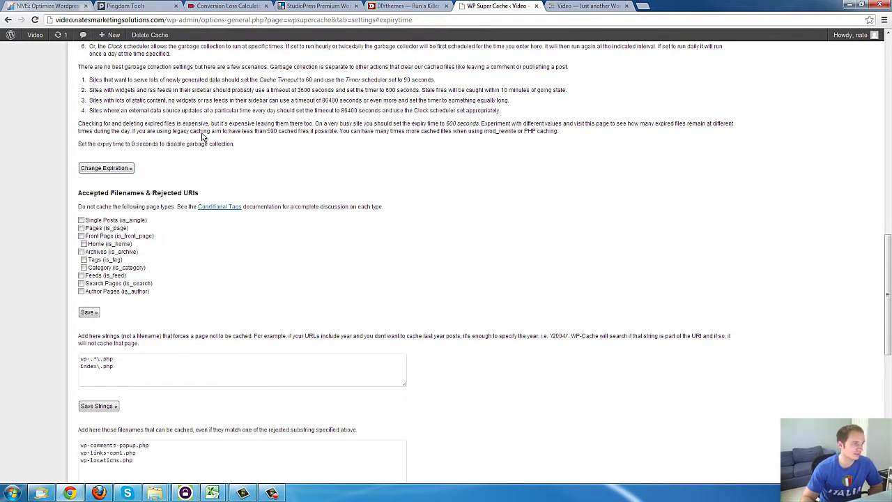
pyautogui.scroll(5, 202, 139)
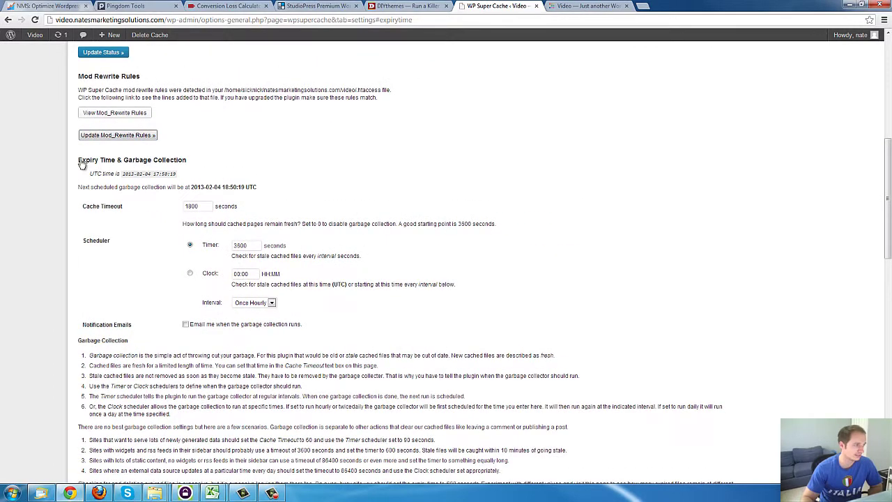
pyautogui.scroll(-10, 167, 209)
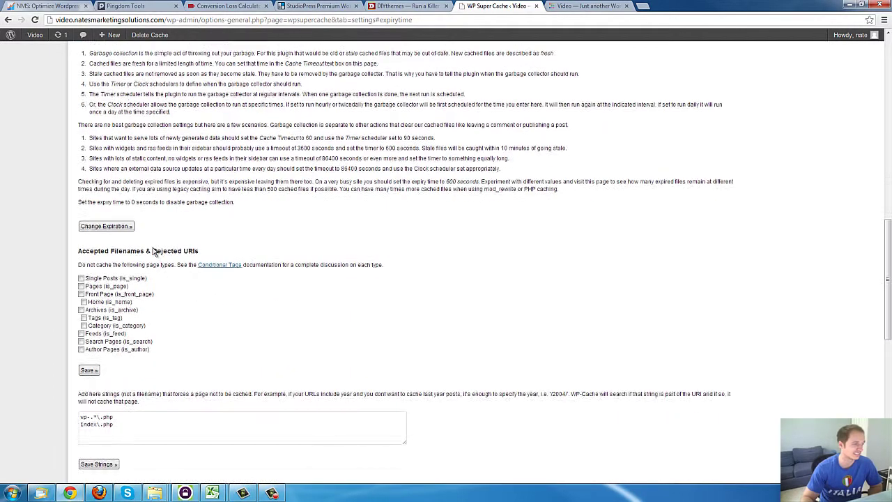
pyautogui.scroll(-4, 340, 225)
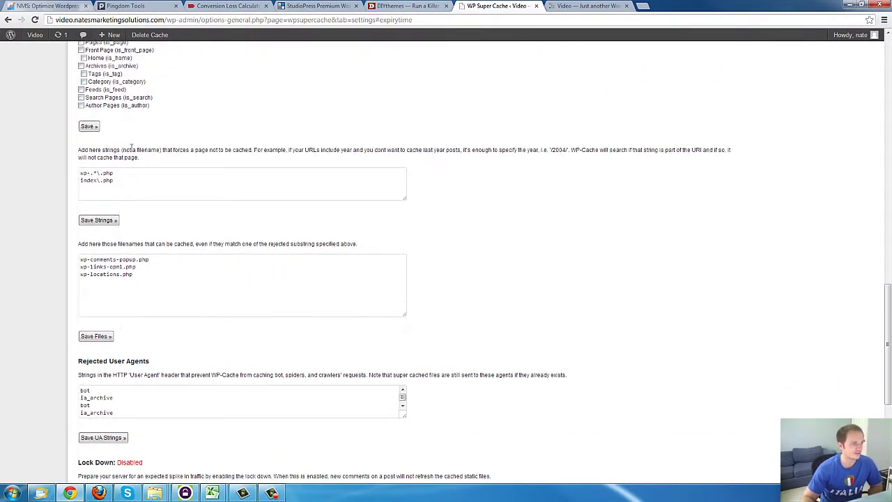
pyautogui.scroll(-2, 340, 225)
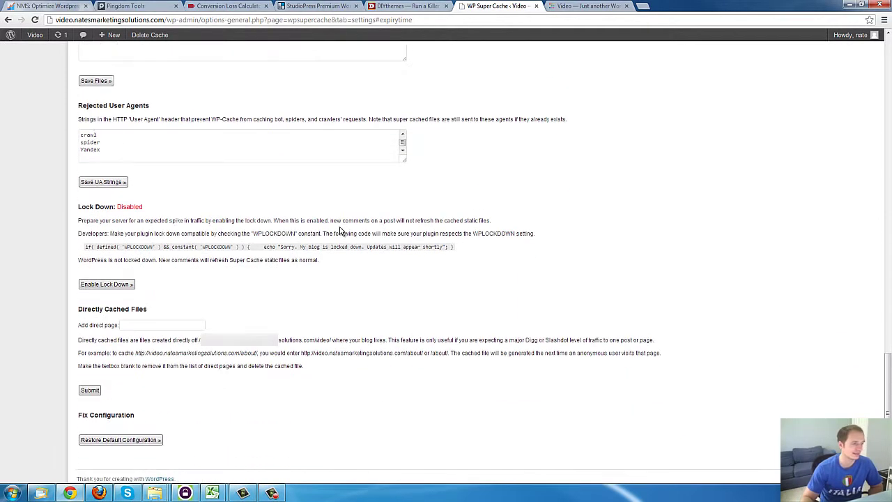
pyautogui.scroll(-1, 342, 227)
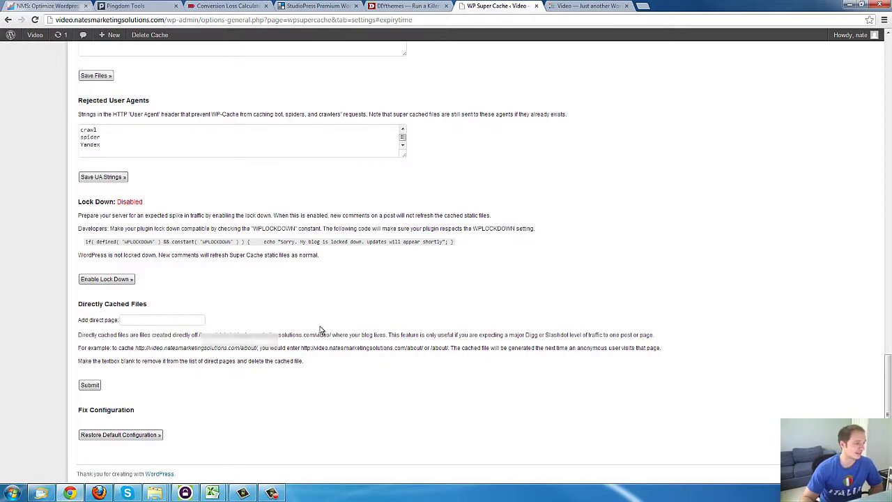
pyautogui.scroll(6, 327, 332)
pyautogui.moveTo(887, 309); pyautogui.dragTo(887, 98)
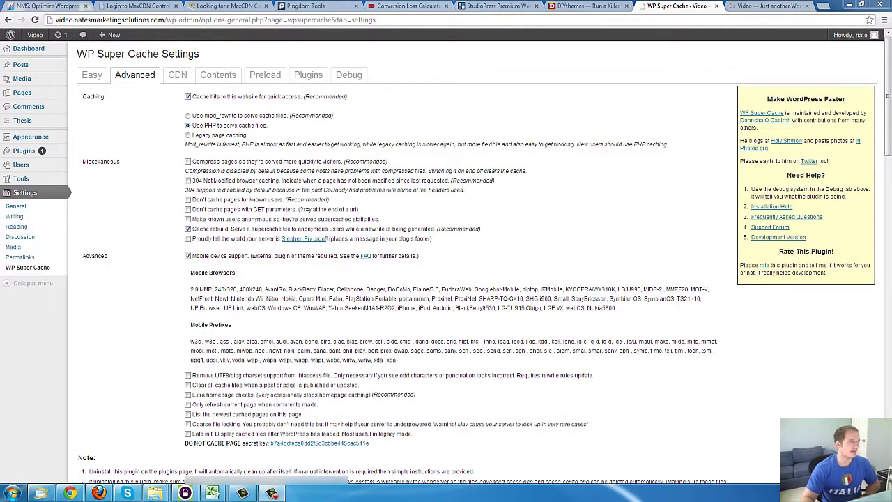
# - View the plugin's Easy and CDN settings, and consult the Optimize Wordpress article's section on Content Delivery Networks
pyautogui.click(95, 80)
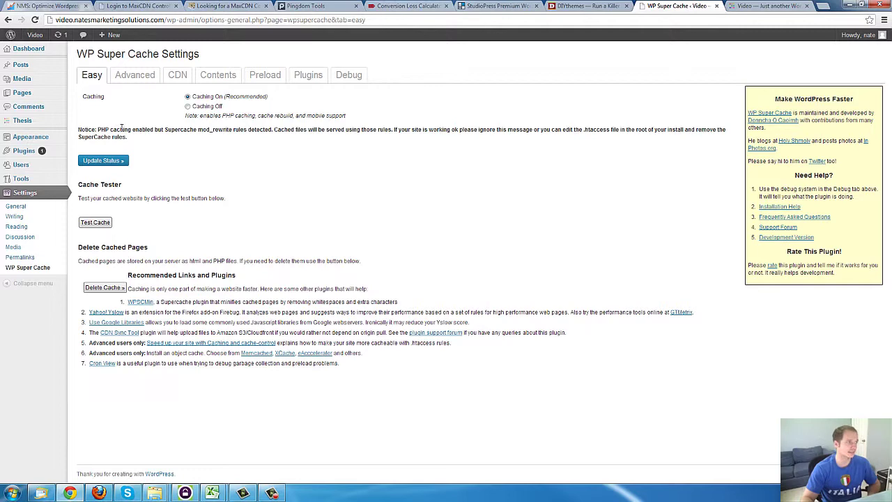
pyautogui.click(174, 78)
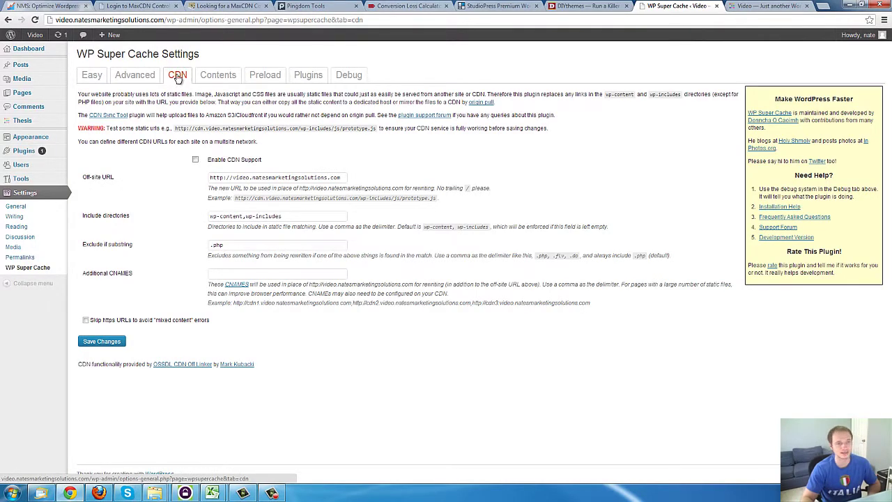
pyautogui.click(51, 7)
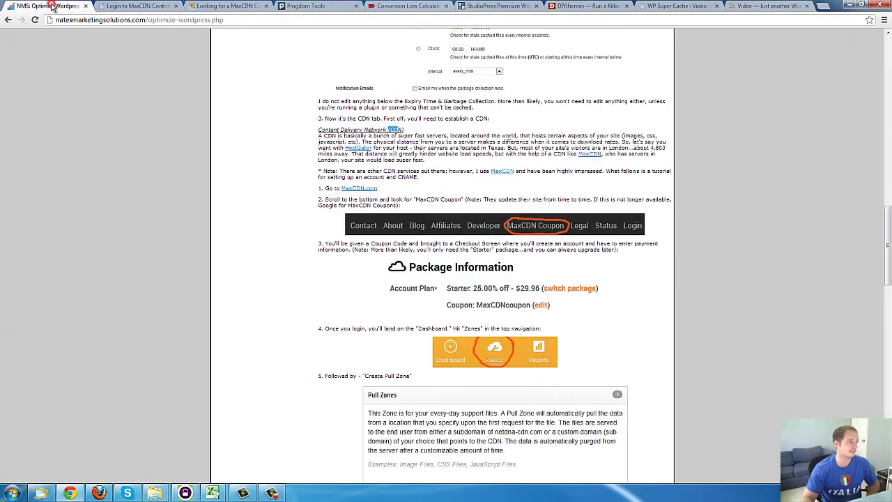
pyautogui.click(145, 146)
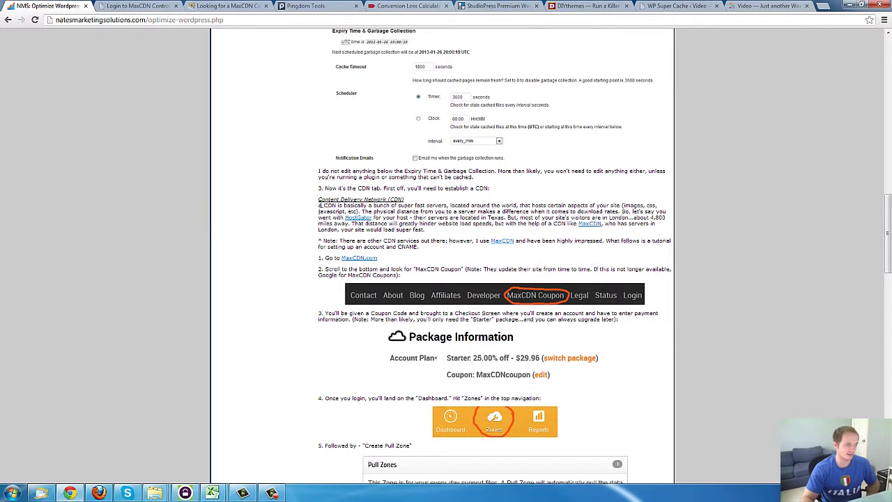
# - Read the article's Content Delivery Network (CDN) heading and explanation, and view the CDN settings of WP Super Cache
pyautogui.moveTo(319, 199); pyautogui.dragTo(404, 201)
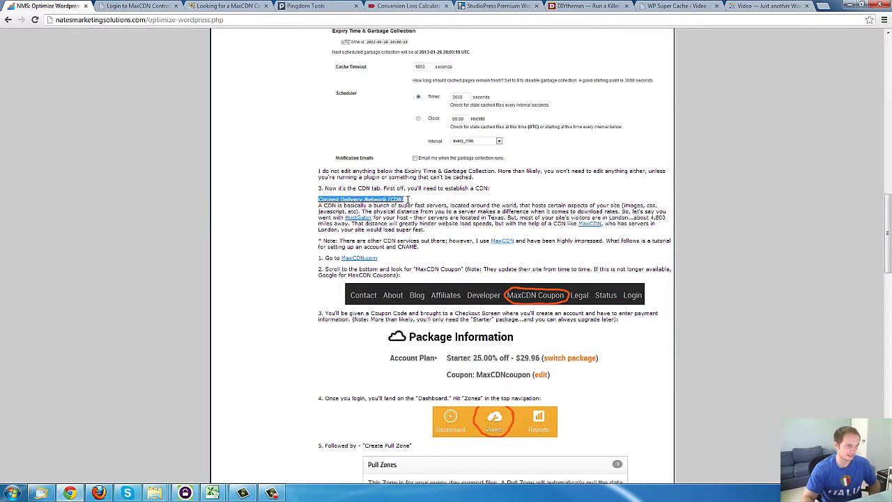
pyautogui.click(423, 203)
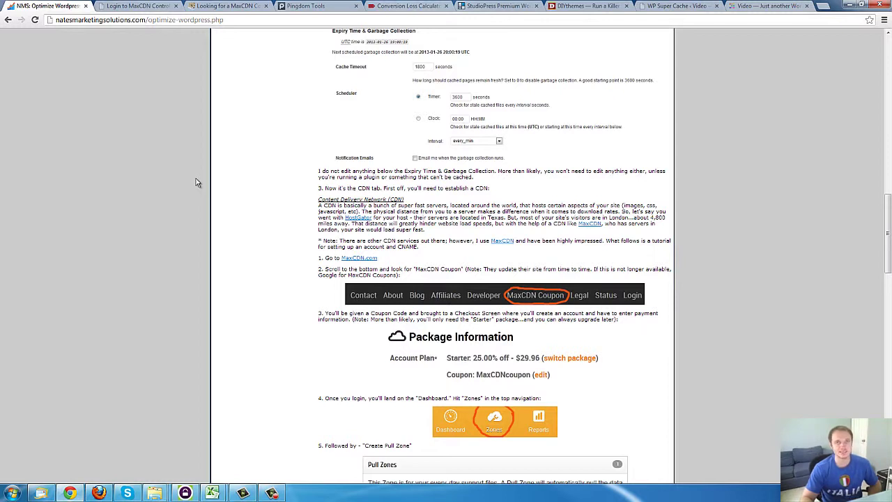
pyautogui.click(593, 235)
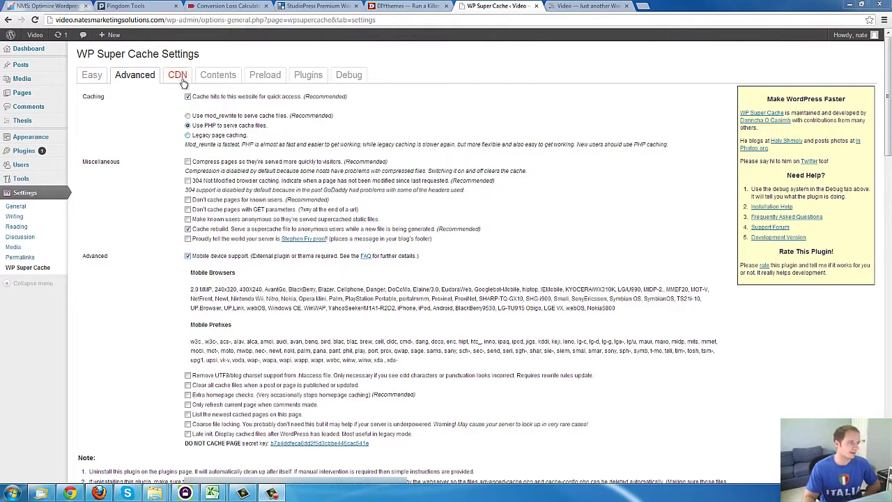
pyautogui.click(181, 81)
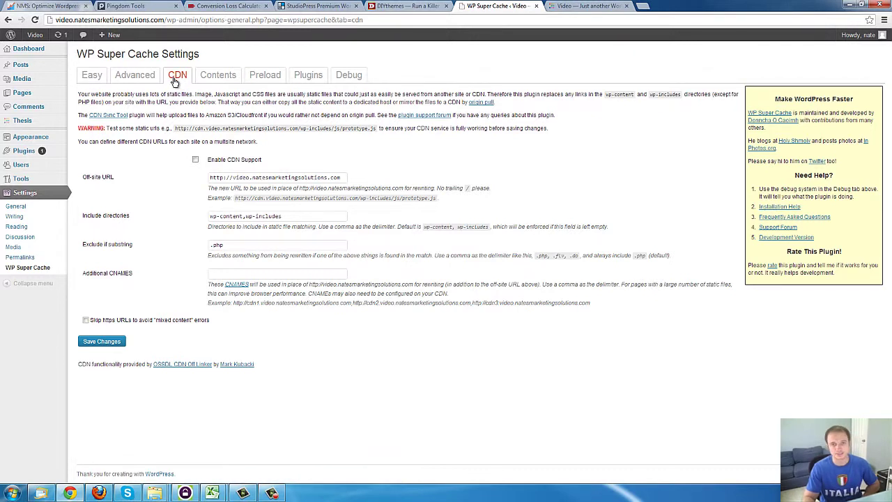
# - Return to the Optimize Wordpress article and review its CDN explanation and the note recommending MaxCDN
pyautogui.click(35, 5)
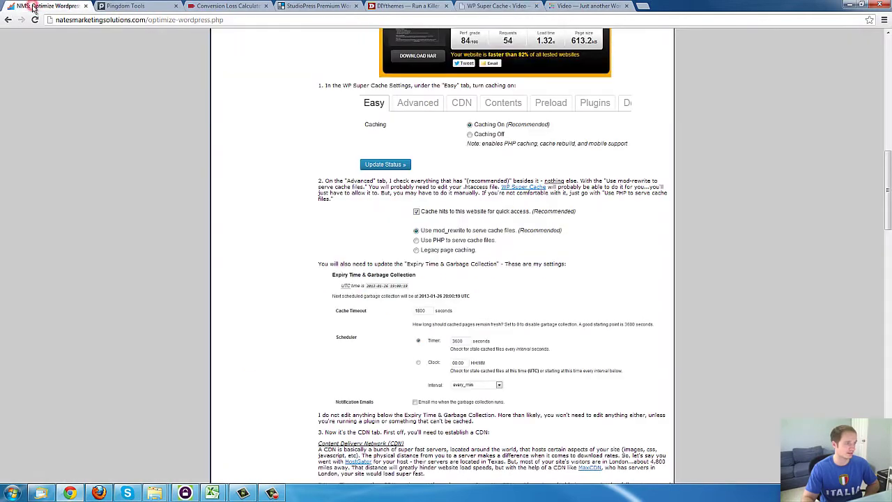
pyautogui.scroll(-4, 702, 287)
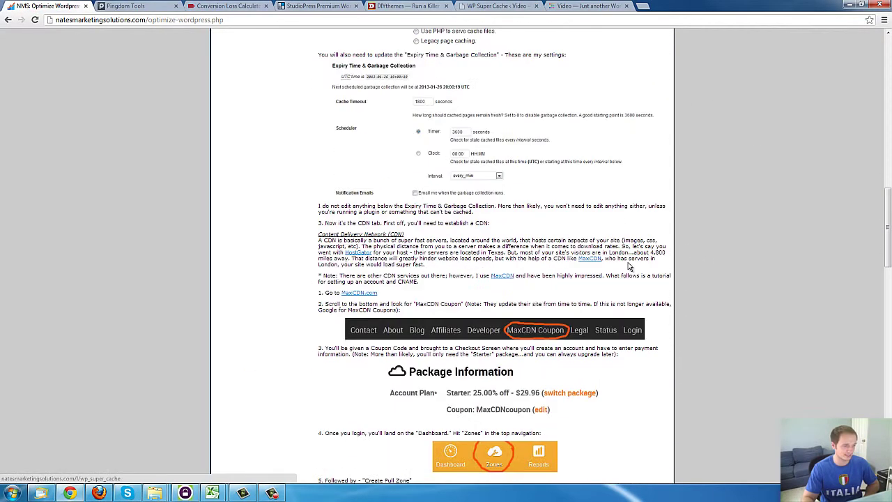
pyautogui.moveTo(318, 199); pyautogui.dragTo(410, 203)
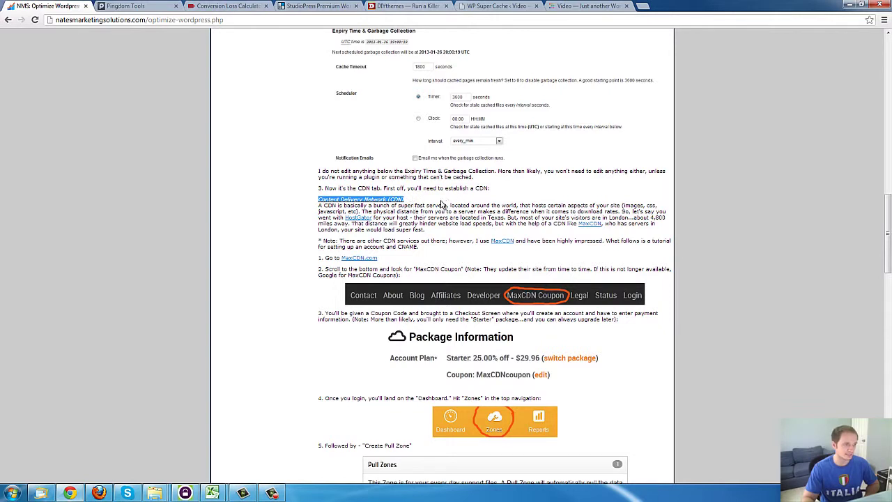
pyautogui.click(443, 200)
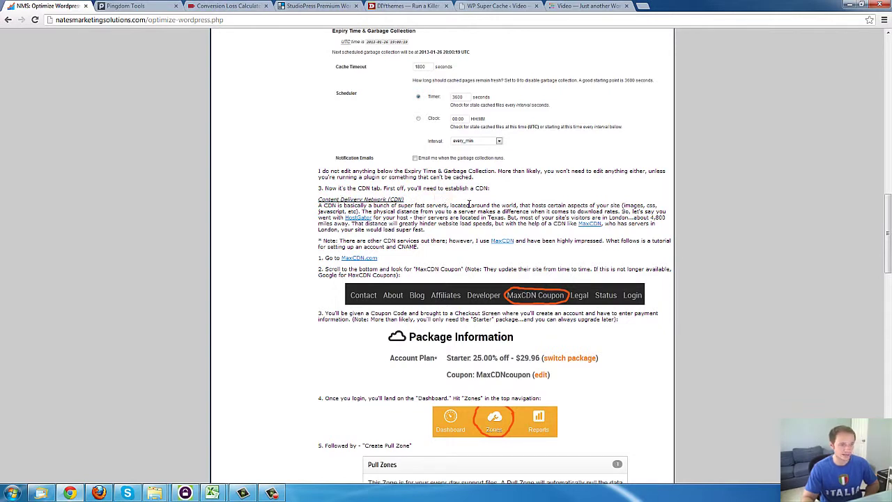
pyautogui.moveTo(486, 240); pyautogui.dragTo(514, 241)
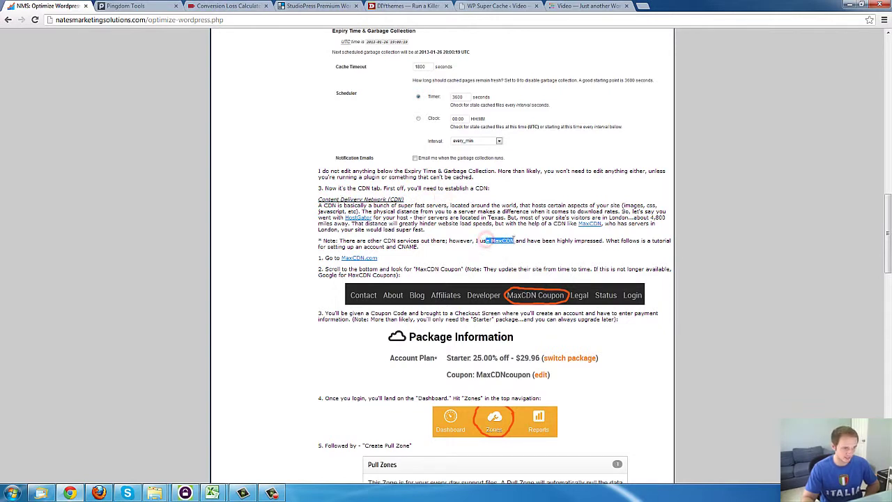
pyautogui.click(518, 252)
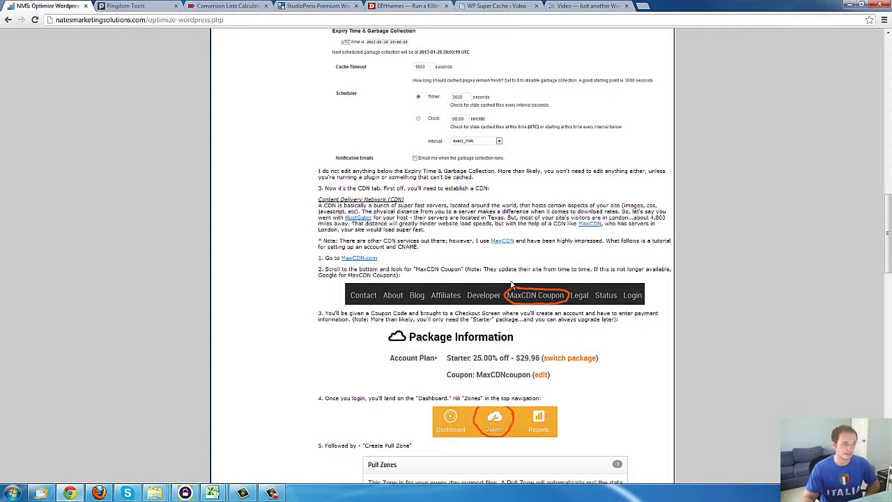
# - Open the MaxCDN site from the article and follow its MaxCDN Coupon offer to the order form
pyautogui.click(502, 241)
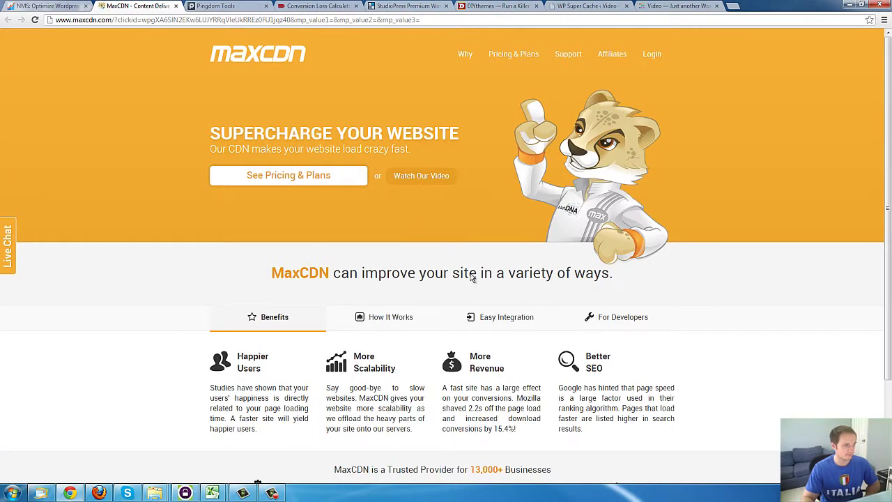
pyautogui.scroll(-3, 455, 280)
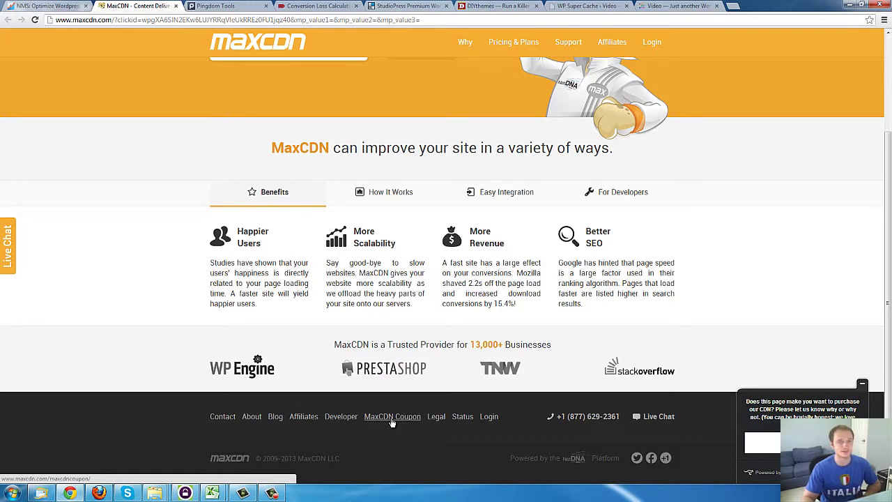
pyautogui.click(391, 418)
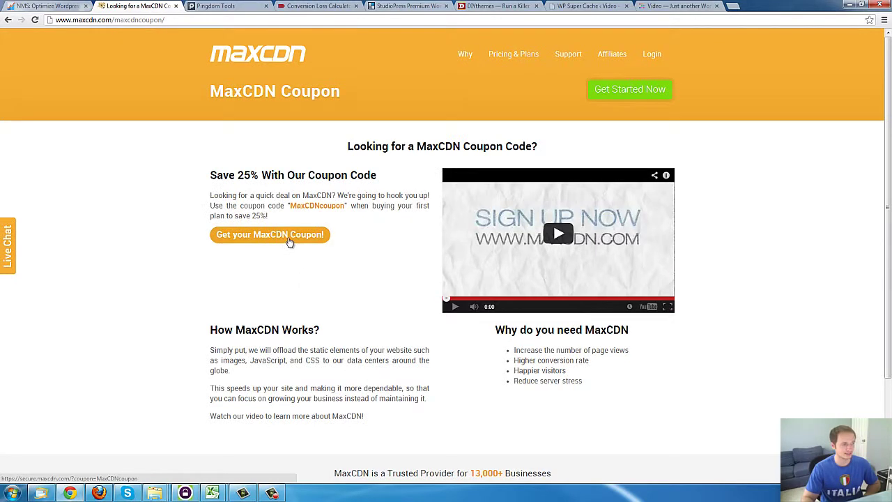
pyautogui.click(289, 237)
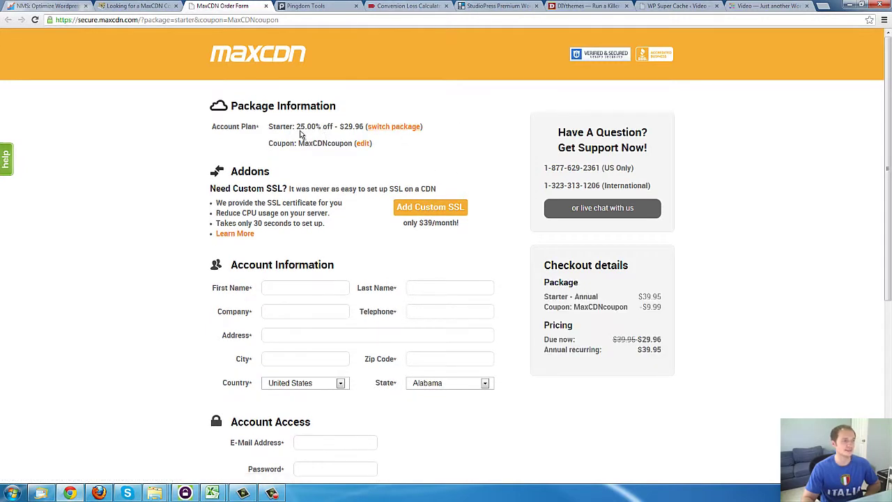
# - Reopen the package choice, select the Starter plan at $39.95 annual and redeem the coupon MaxCDNcoupon
pyautogui.click(390, 127)
pyautogui.click(411, 128)
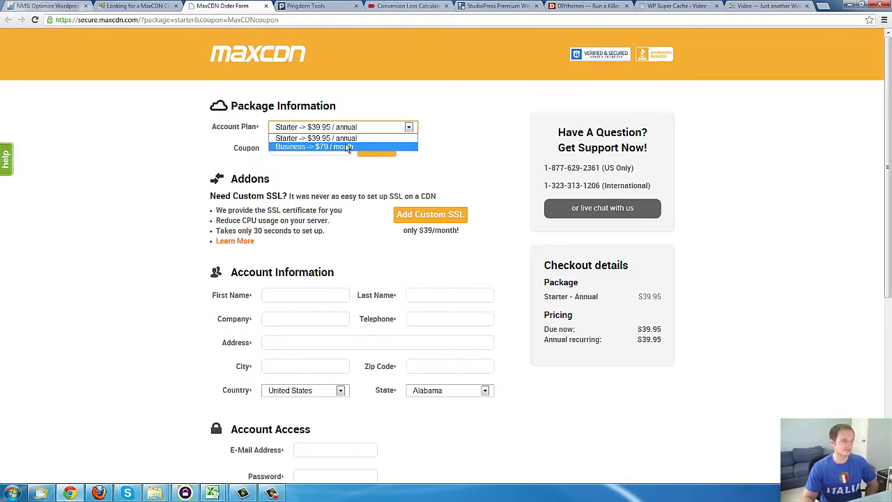
pyautogui.click(342, 140)
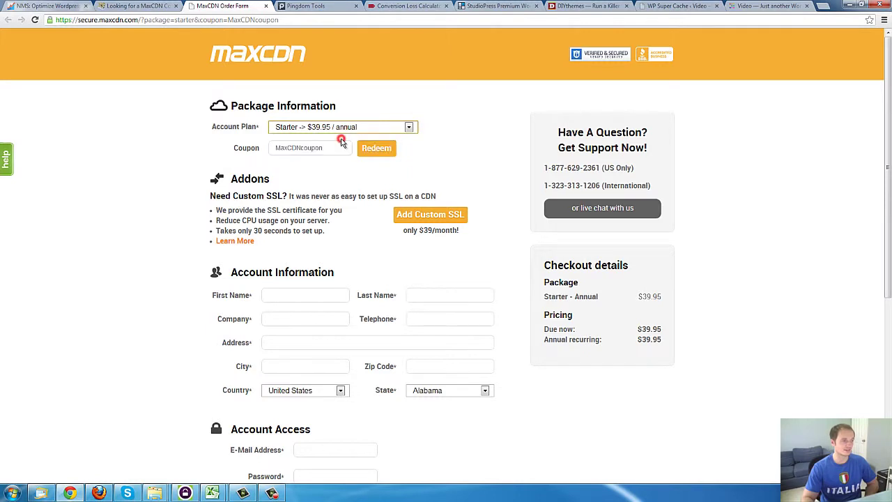
pyautogui.click(518, 152)
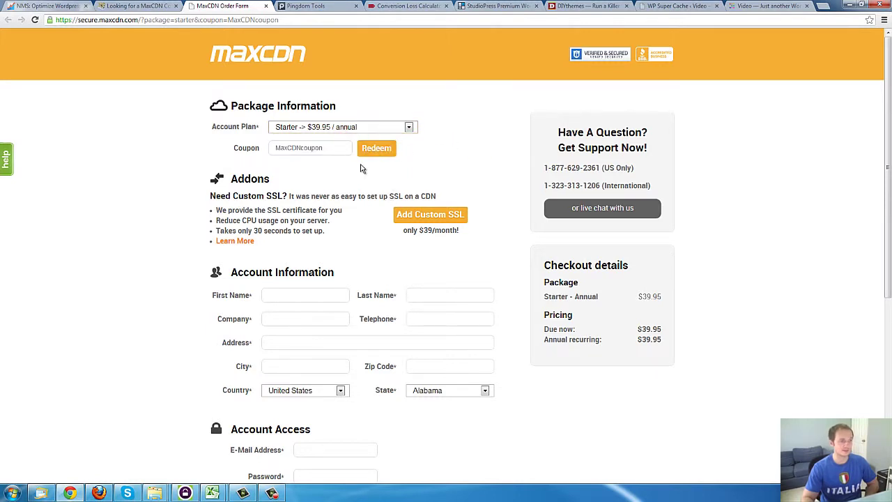
pyautogui.click(318, 148)
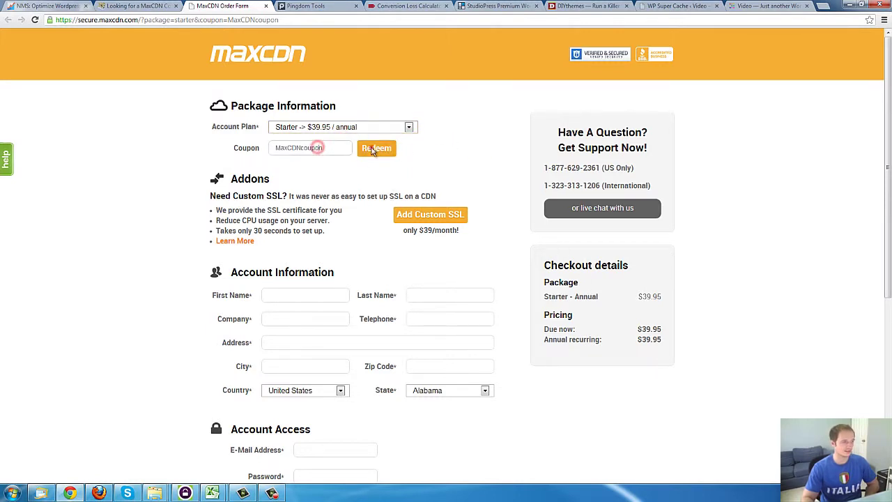
pyautogui.click(371, 148)
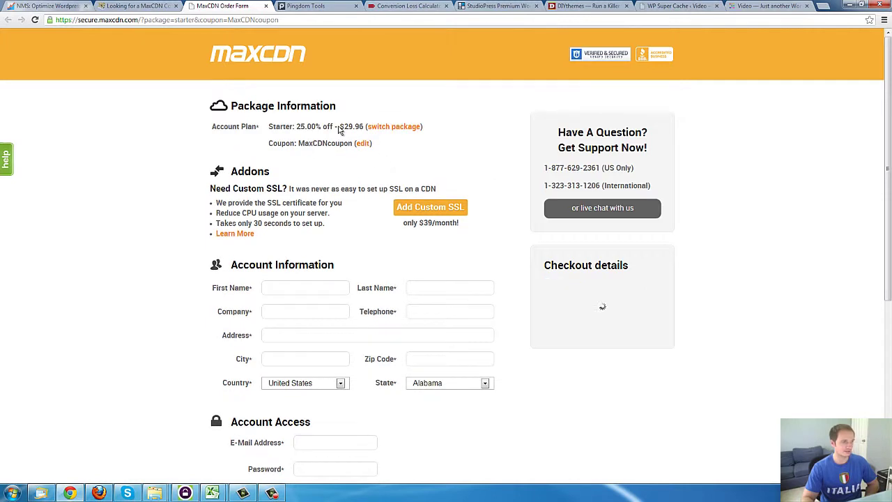
# - Review the order form's discounted price, SSL addon, account information, account access and payment sections
pyautogui.doubleClick(352, 126)
pyautogui.click(426, 163)
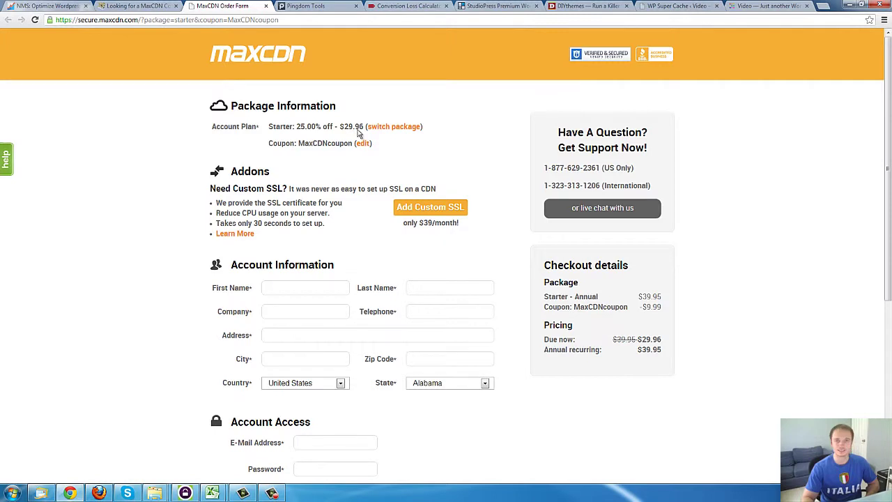
pyautogui.scroll(-1, 394, 188)
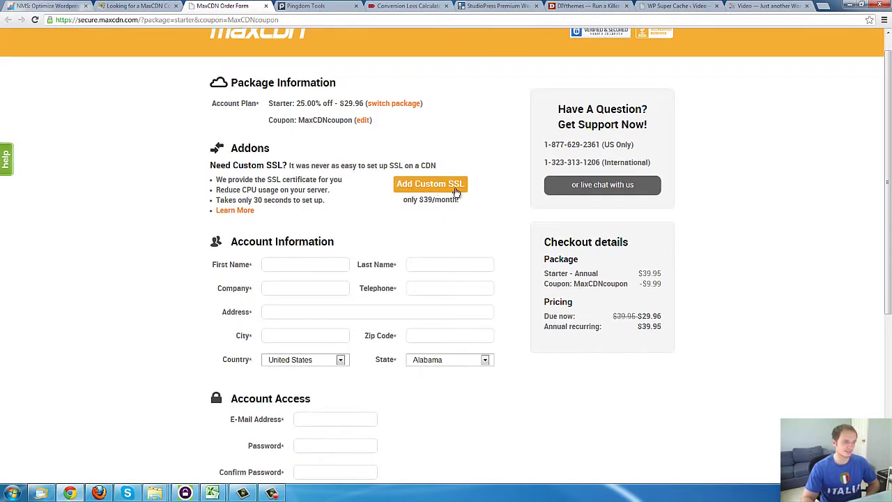
pyautogui.scroll(-2, 454, 206)
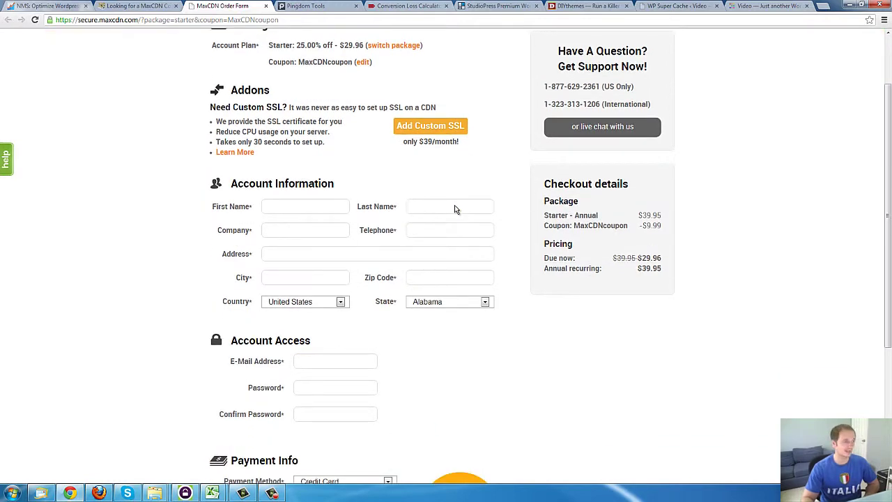
pyautogui.scroll(-2, 344, 189)
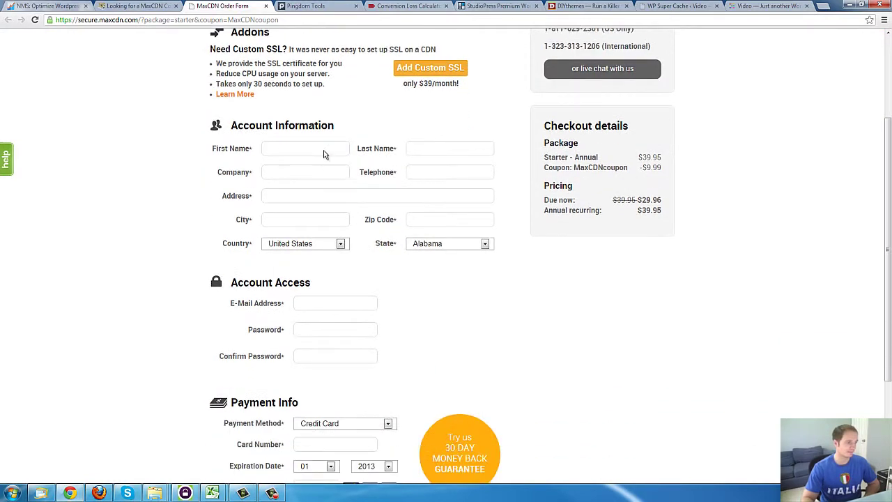
pyautogui.scroll(-2, 304, 265)
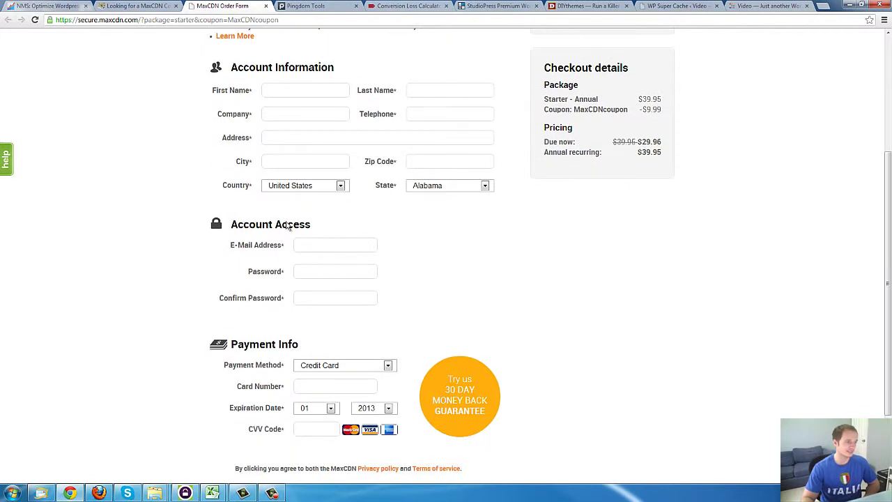
pyautogui.scroll(-3, 291, 269)
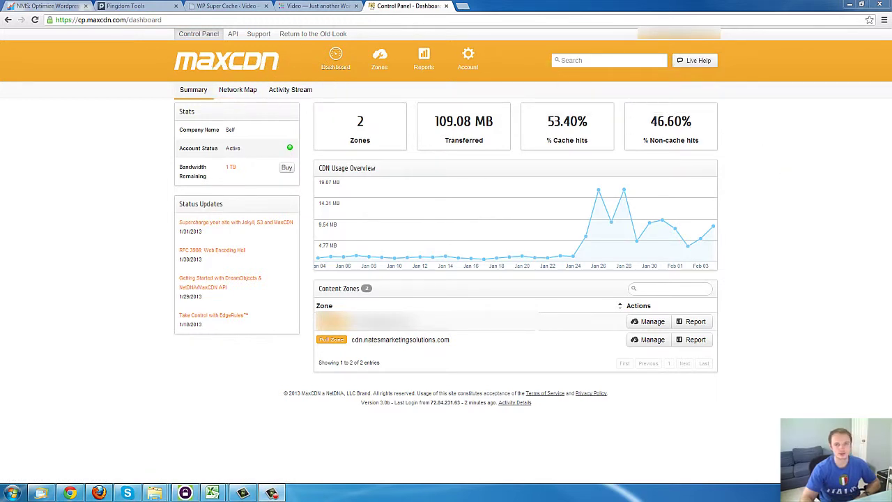
# - Start creating a new pull zone in the MaxCDN control panel and name it nmsvideo
pyautogui.click(380, 61)
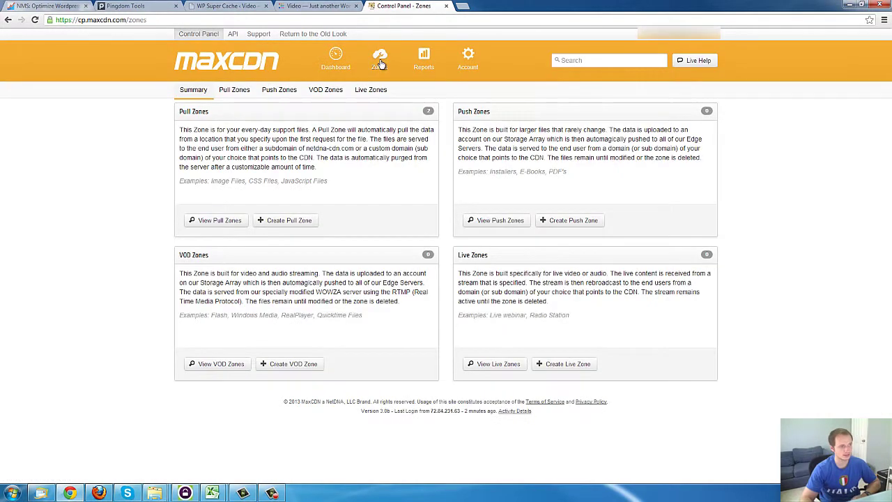
pyautogui.click(287, 222)
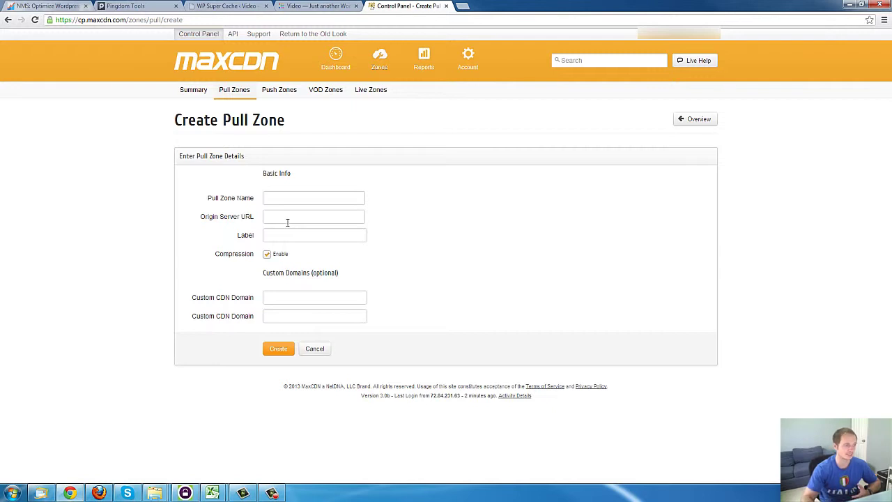
pyautogui.click(290, 199)
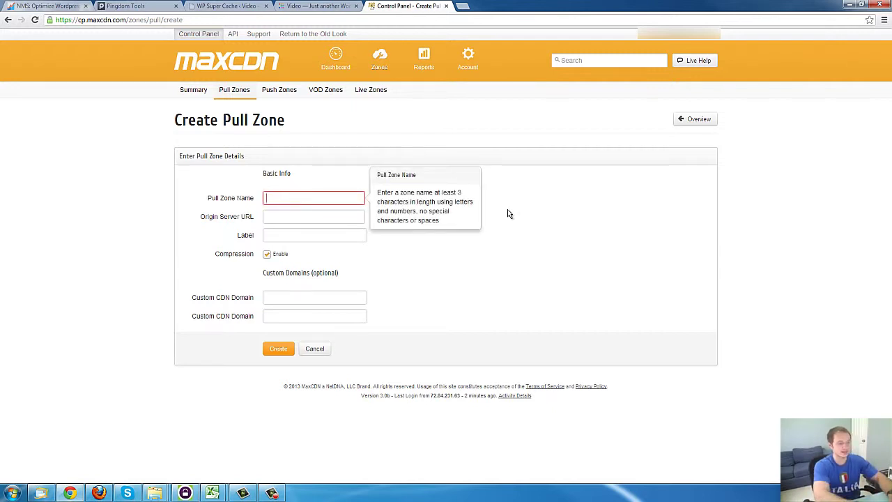
pyautogui.write('n')
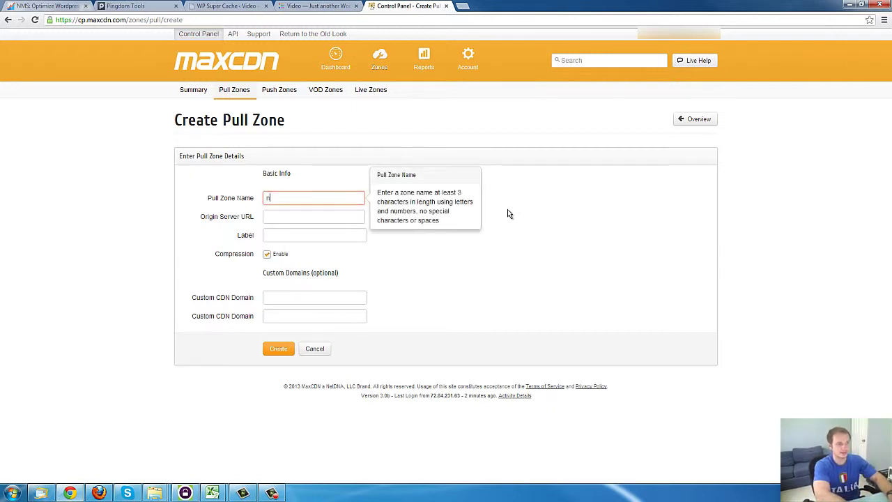
pyautogui.write('msvideo')
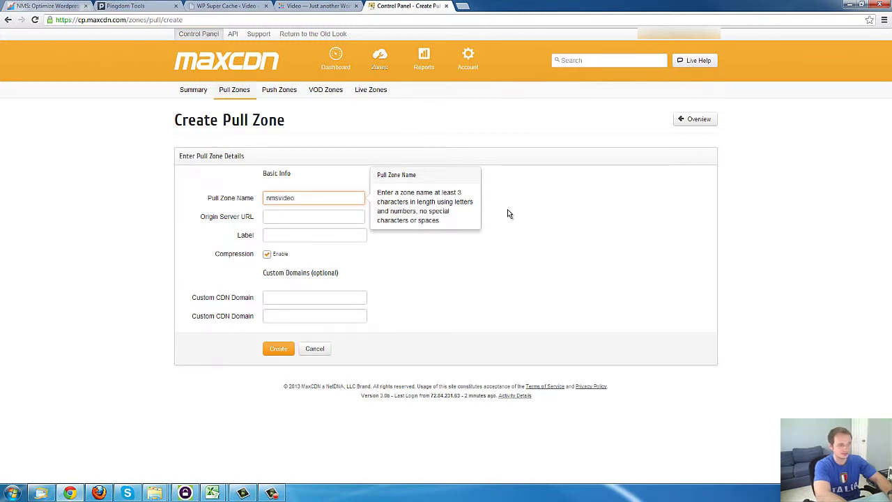
pyautogui.press('Tab')
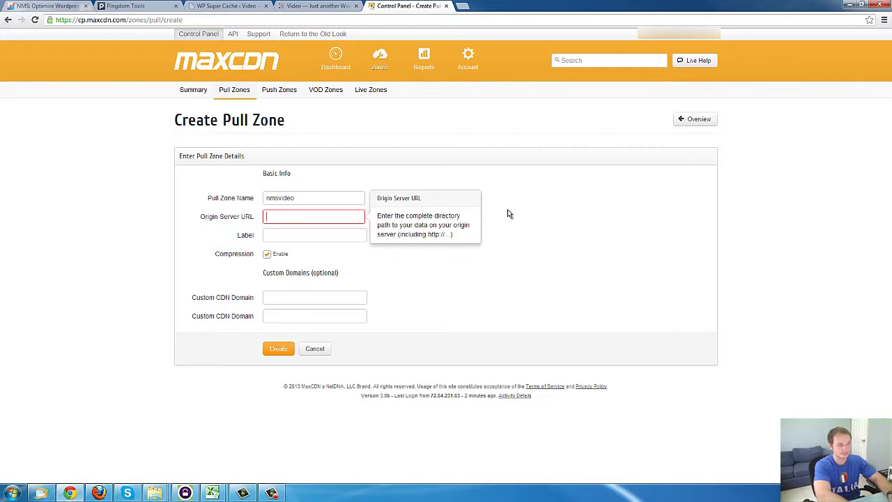
pyautogui.write('http')
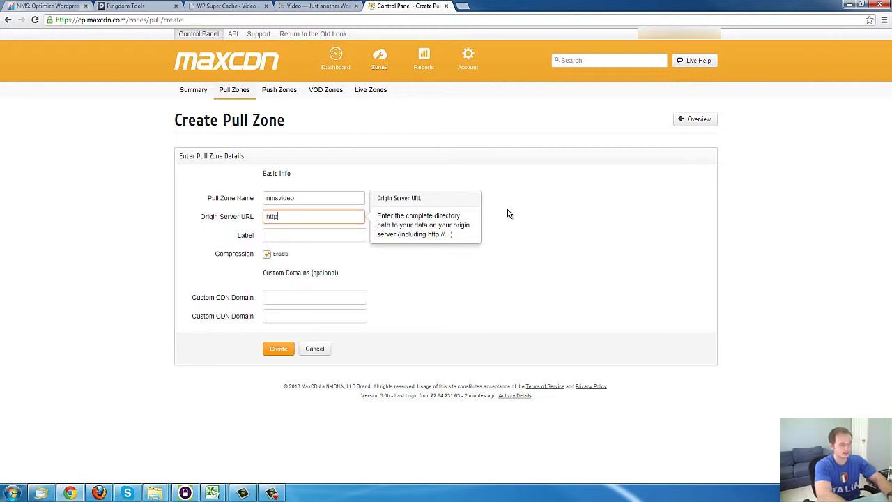
pyautogui.write('://v')
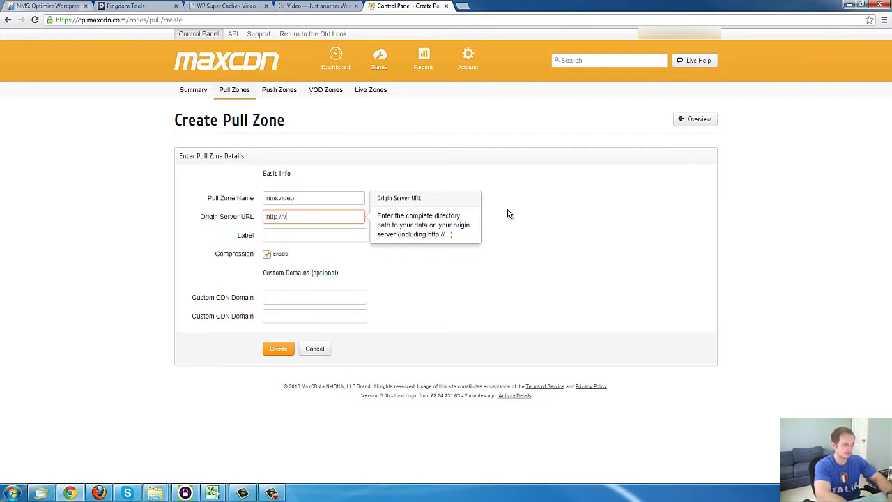
pyautogui.write('ideo.natesm')
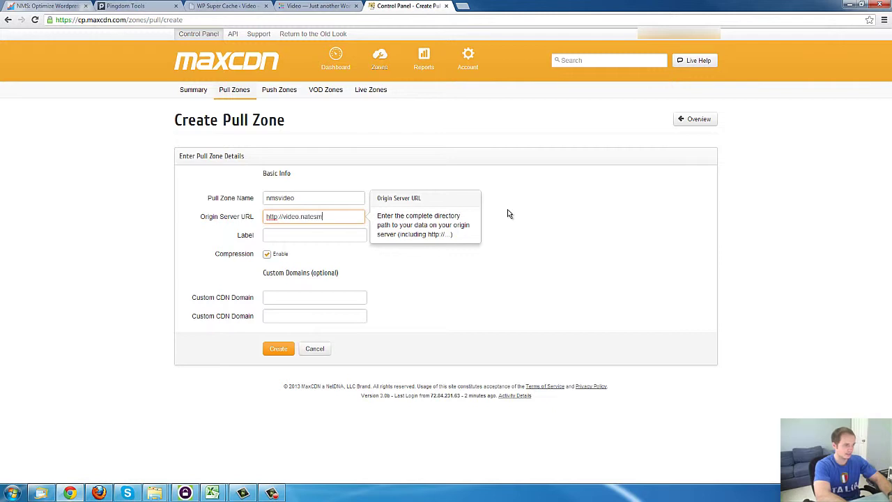
pyautogui.write('arketingsolutions.com')
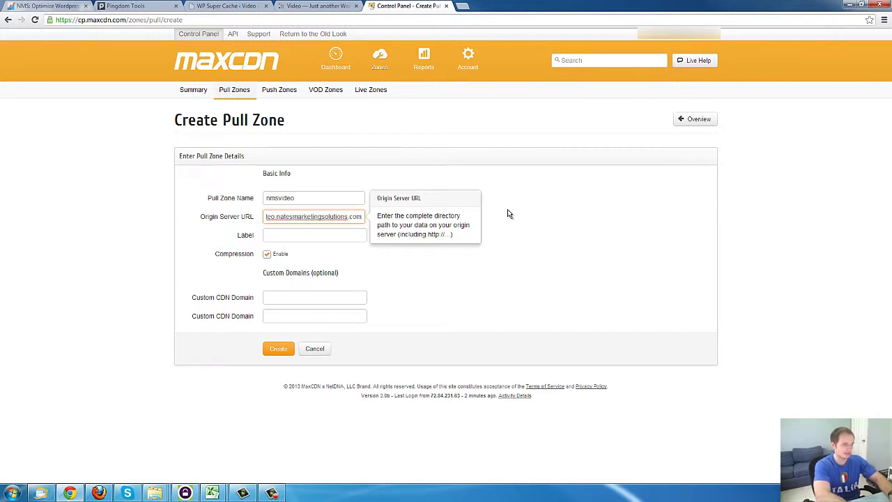
# - Label the pull zone "Video at Nate's Marketing Solutions"
pyautogui.press('Tab')
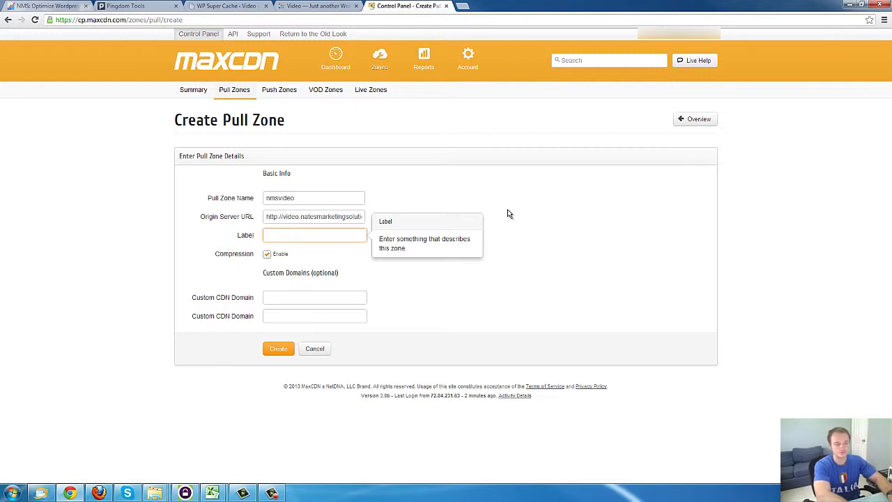
pyautogui.write('Video')
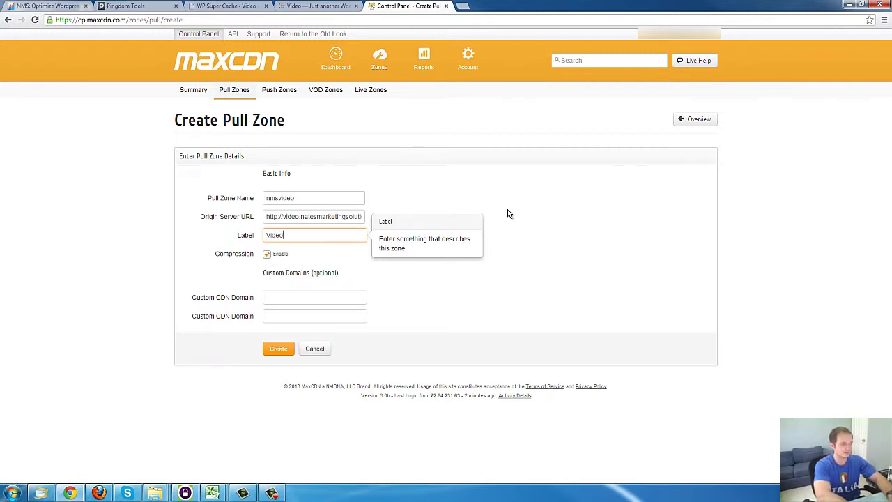
pyautogui.write(' an N')
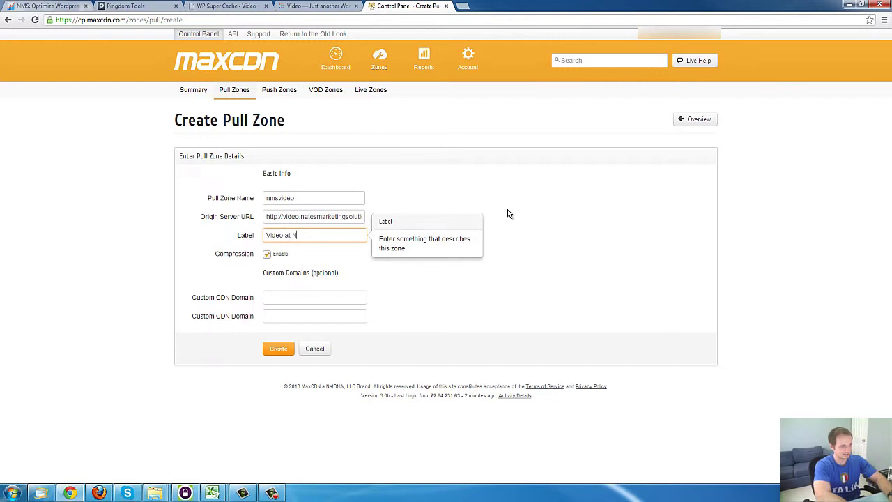
pyautogui.write("ate's Marketing SOlu")
pyautogui.write('t')
pyautogui.press('BackSpace')
pyautogui.press('BackSpace')
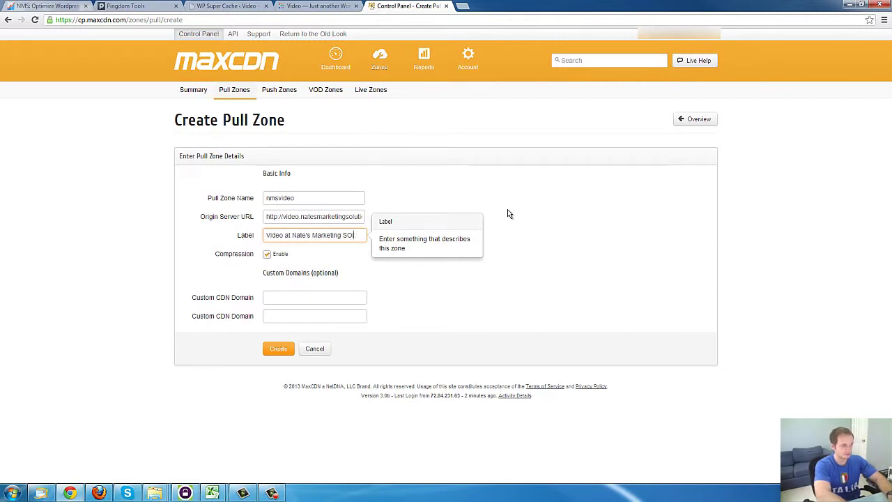
pyautogui.press('BackSpace')
pyautogui.write('olutions')
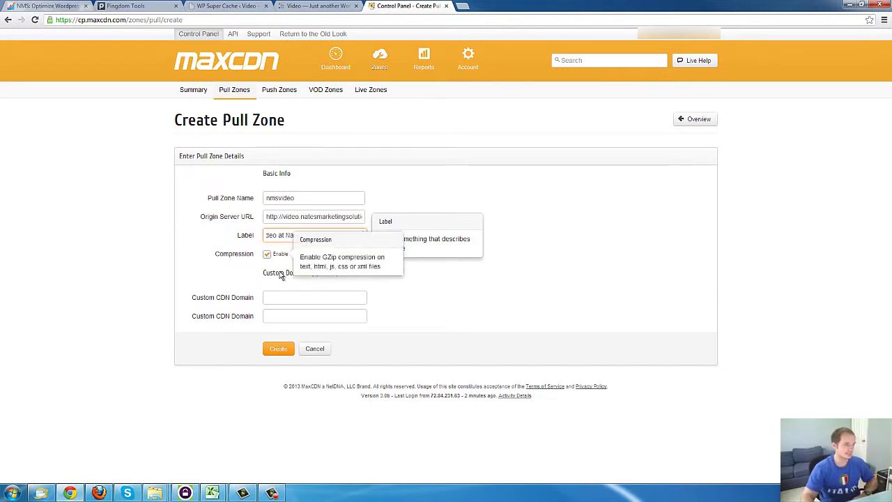
# - Set the first custom CDN domain to cdn.video.natesmarketingsolutions.com and create the pull zone
pyautogui.click(306, 297)
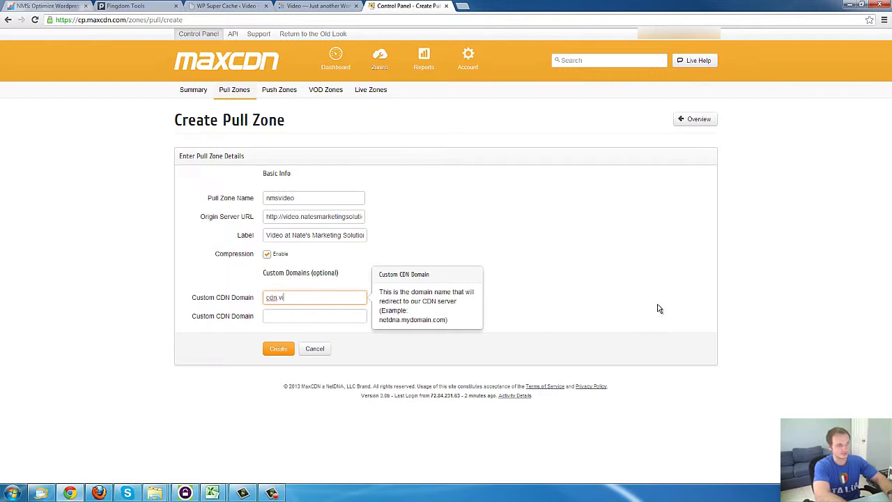
pyautogui.write('deo.nates')
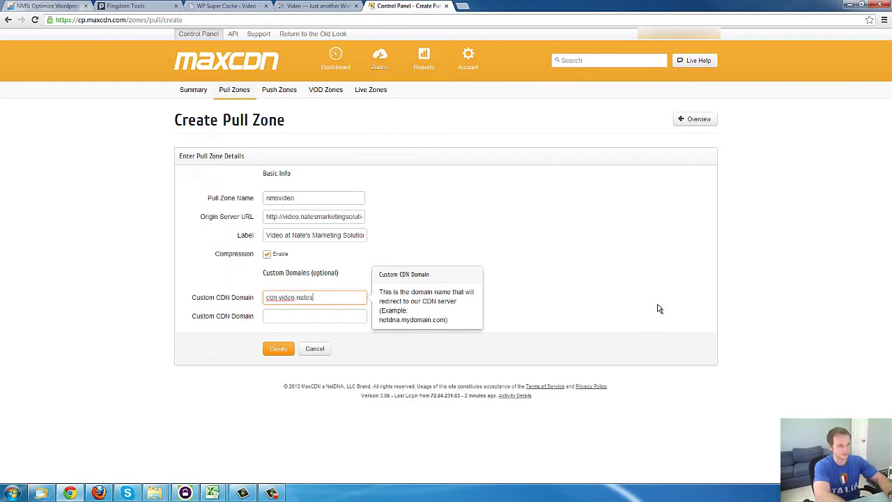
pyautogui.write('marketingso')
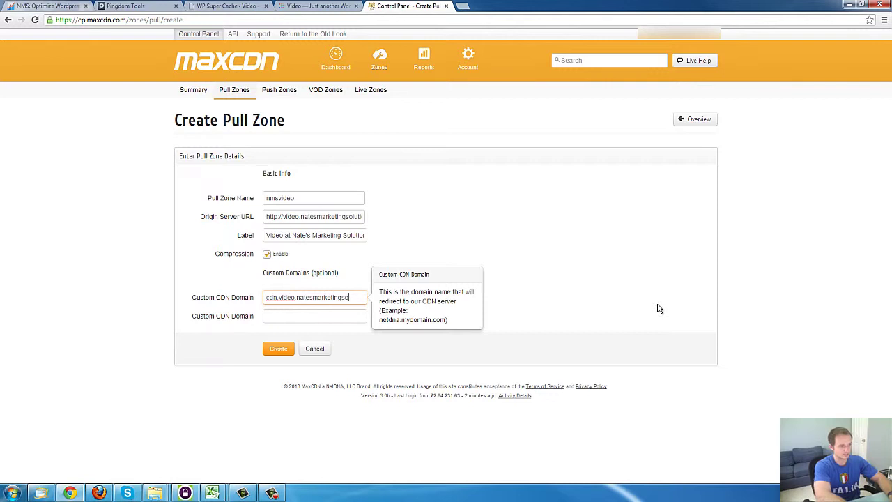
pyautogui.write('lutions.com')
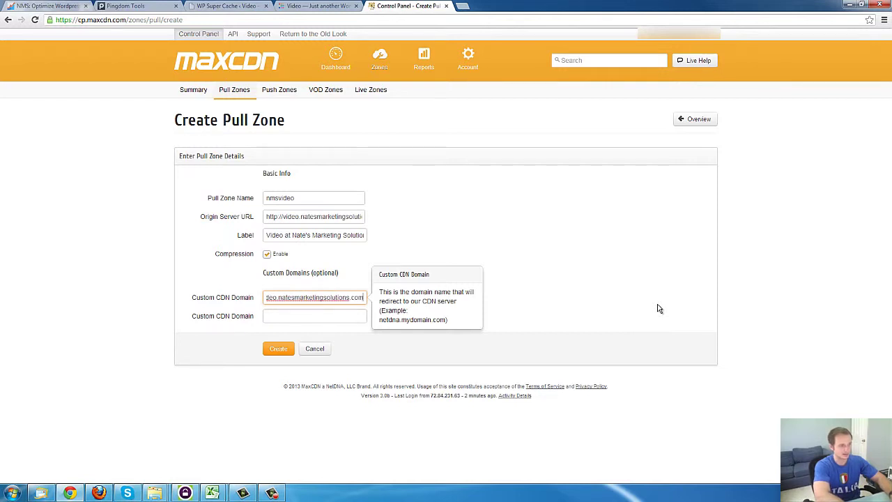
pyautogui.tripleClick(325, 296)
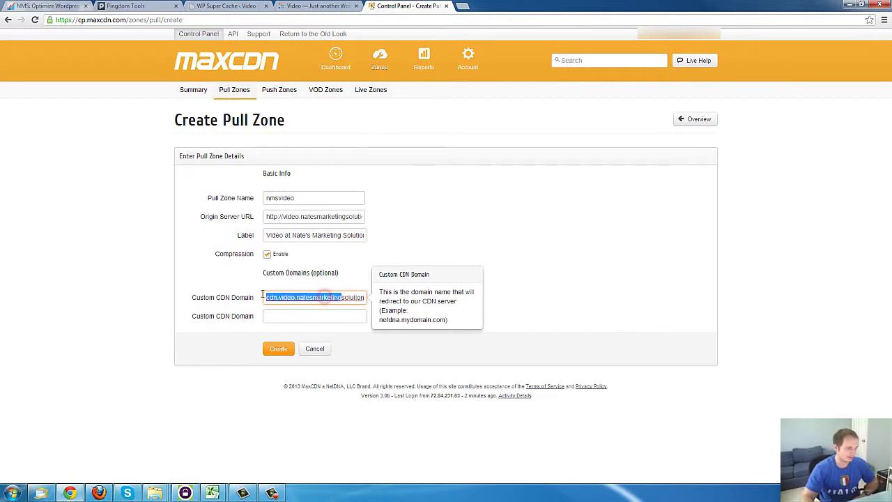
pyautogui.doubleClick(270, 298)
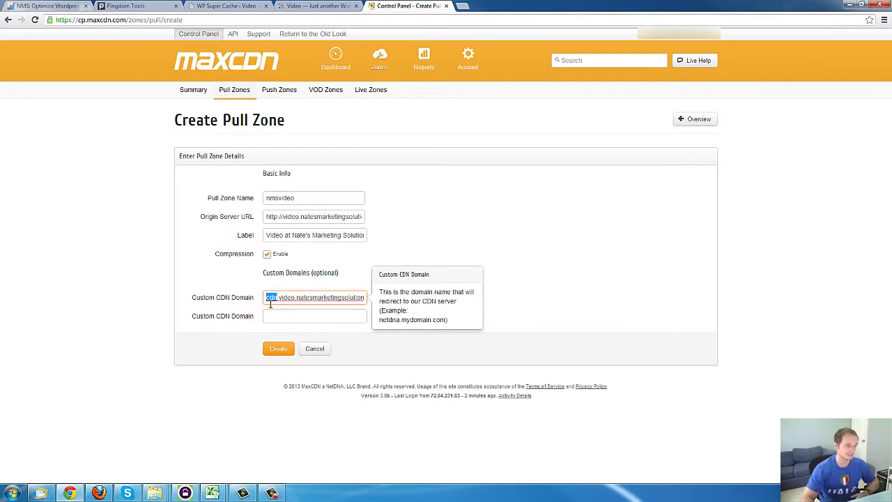
pyautogui.moveTo(296, 298); pyautogui.dragTo(378, 305)
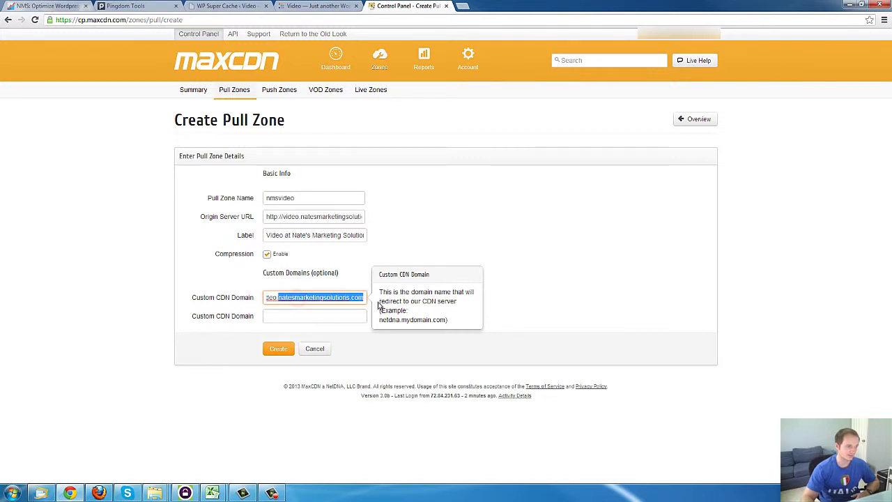
pyautogui.click(280, 351)
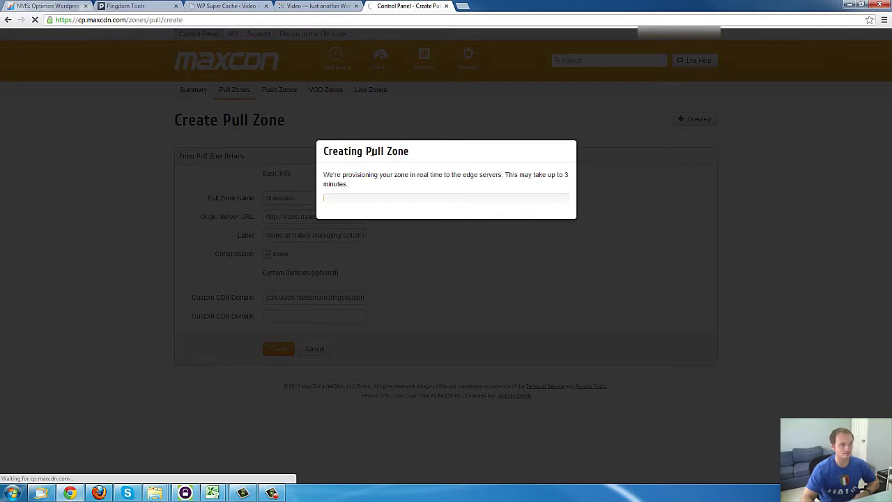
pyautogui.moveTo(327, 152); pyautogui.dragTo(446, 158)
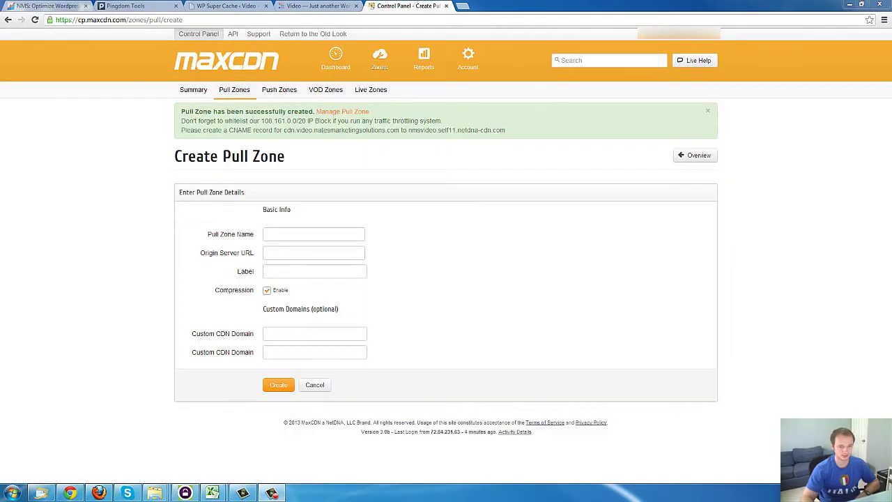
# - Review the new pull zone's CNAME record instructions and the matching steps in the WordPress optimization guide
pyautogui.moveTo(207, 112); pyautogui.dragTo(305, 113)
pyautogui.click(302, 113)
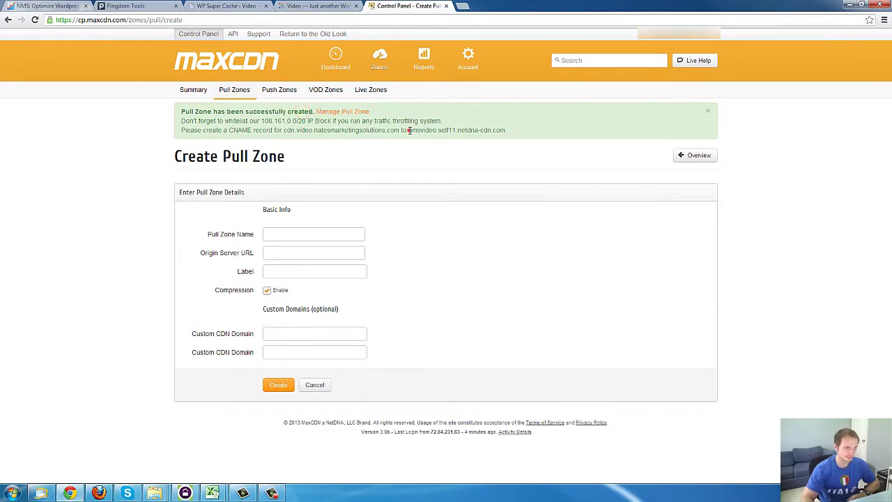
pyautogui.moveTo(408, 130); pyautogui.dragTo(507, 131)
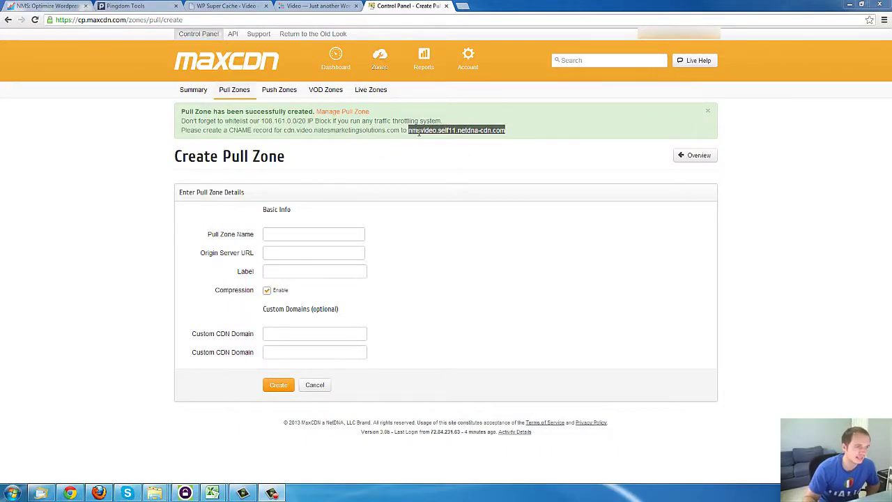
pyautogui.click(48, 6)
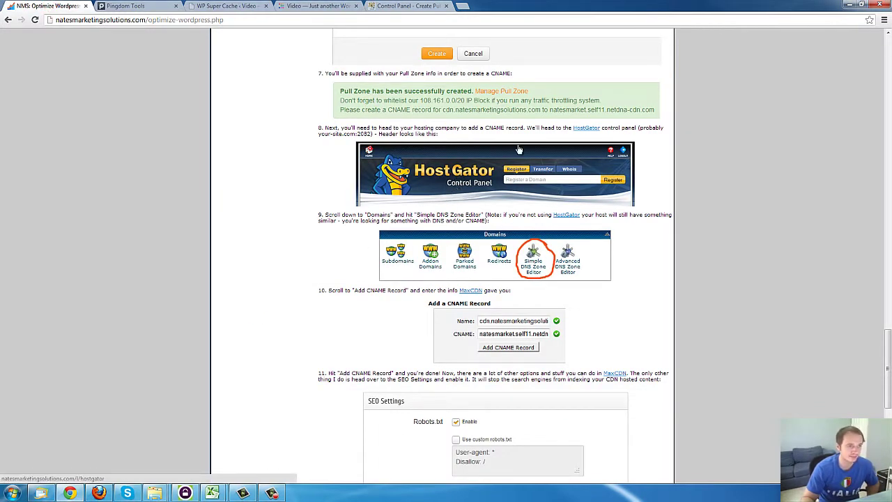
# - Open the HostGator control panel at natesmarketingsolutions.com:2082 in a new browser tab and go to its Simple DNS Zone Editor
pyautogui.click(463, 6)
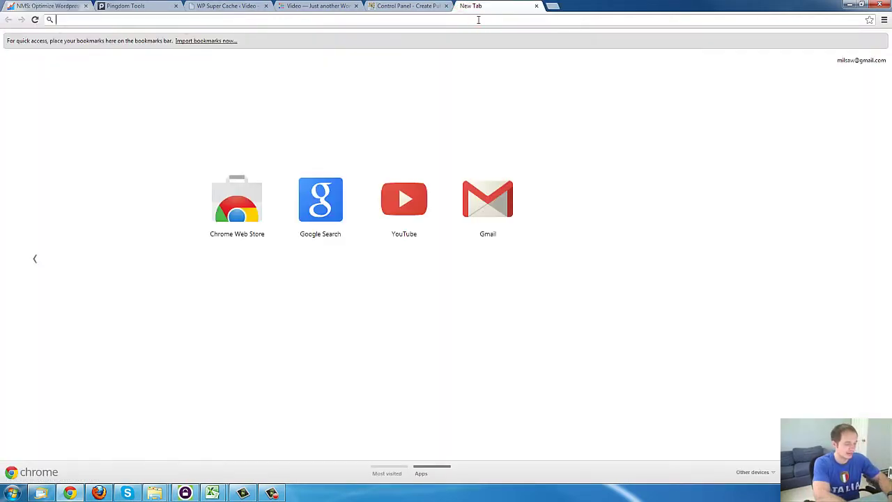
pyautogui.write('natesmarketingsolutions.com:2082')
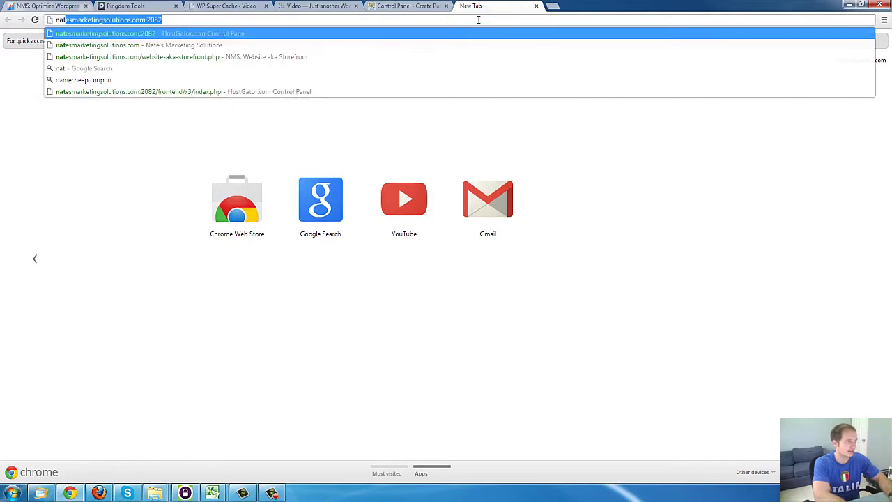
pyautogui.press('End')
pyautogui.press('Return')
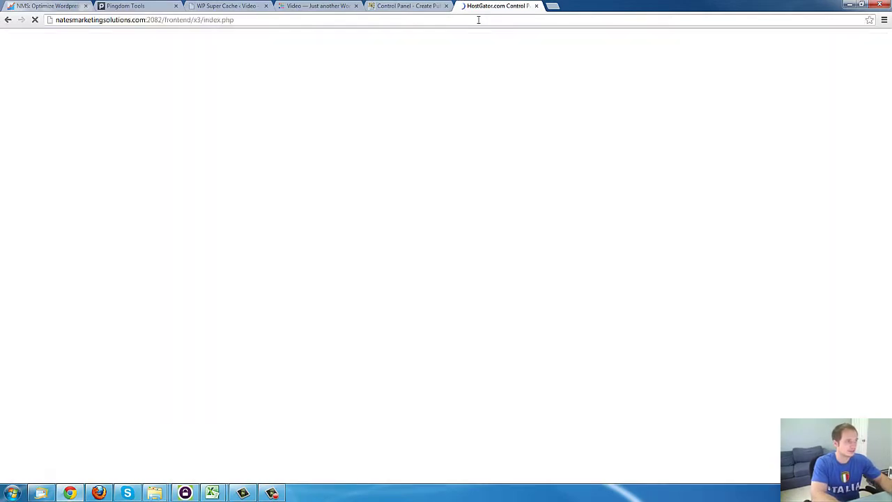
pyautogui.scroll(-7, 690, 291)
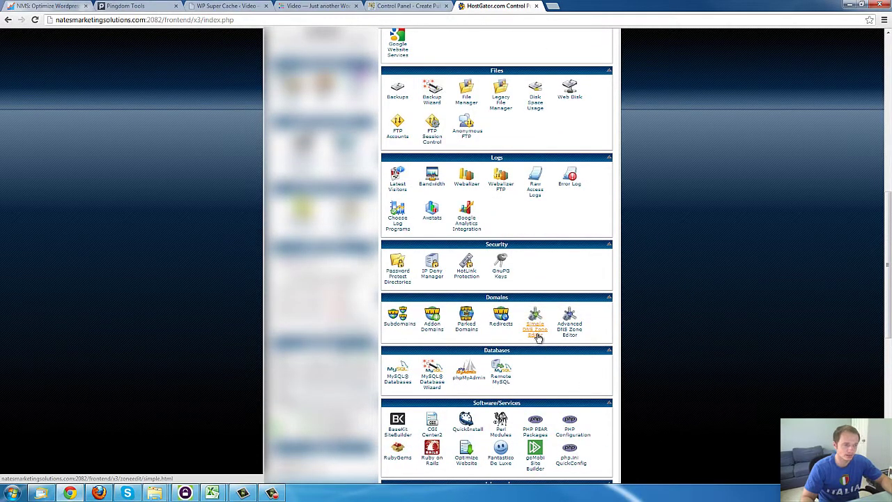
pyautogui.click(538, 339)
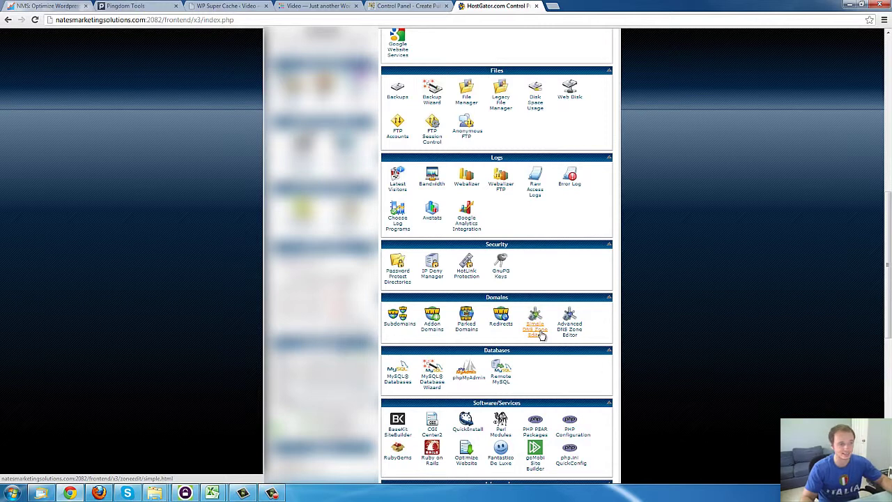
pyautogui.click(540, 330)
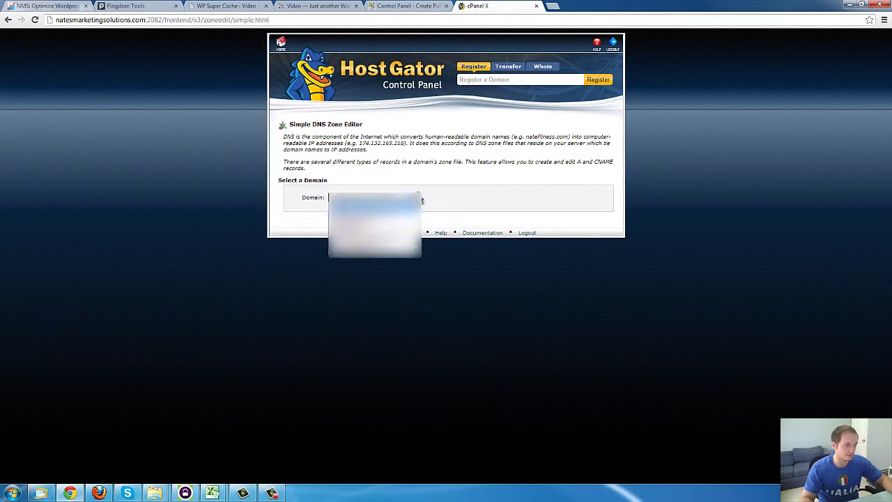
# - Choose natesmarketingsolutions.com as the domain to edit and locate the section for adding a CNAME record
pyautogui.click(421, 200)
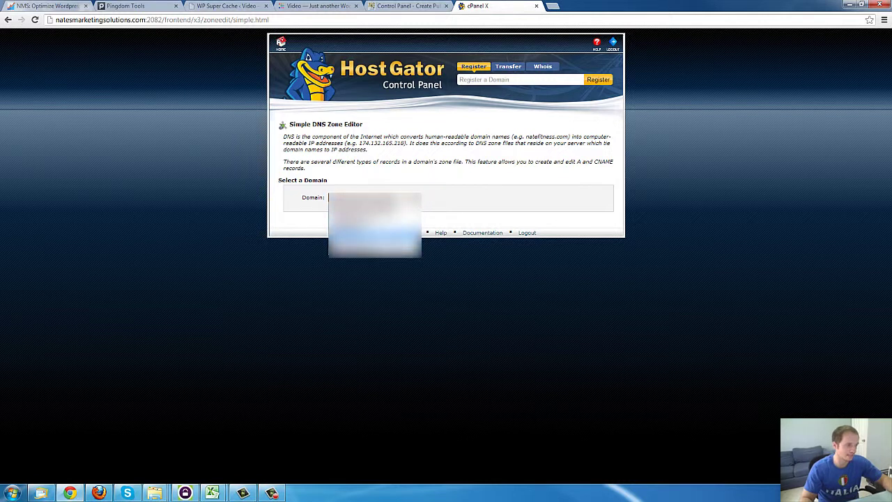
pyautogui.click(380, 244)
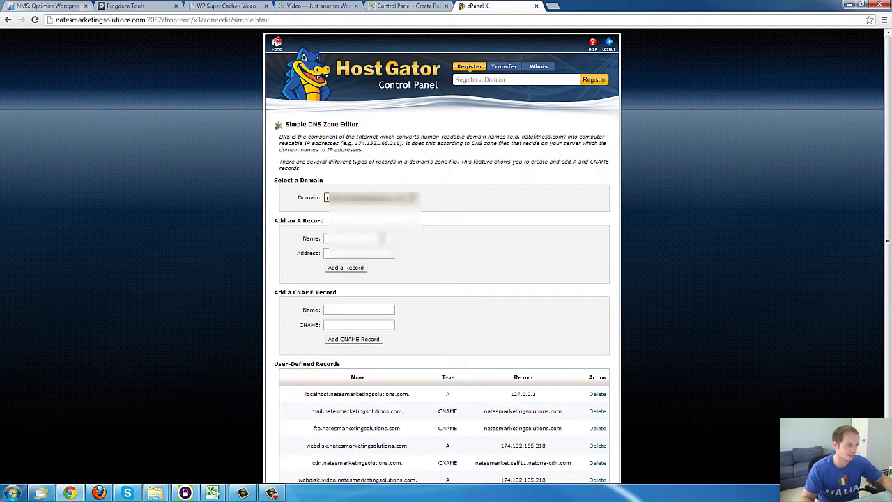
pyautogui.scroll(-1, 380, 244)
pyautogui.moveTo(273, 261); pyautogui.dragTo(338, 262)
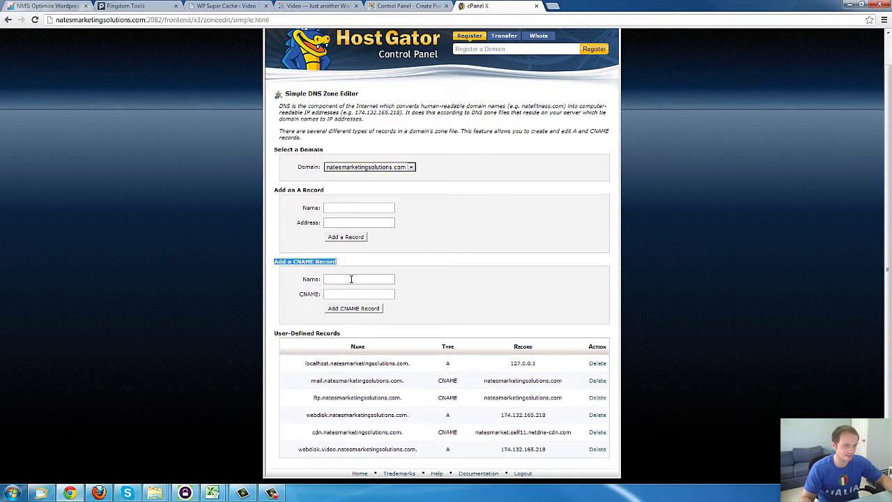
# - Copy cdn.video.natesmarketingsolutions.com from the MaxCDN pull zone notice into the new CNAME record's name
pyautogui.click(350, 279)
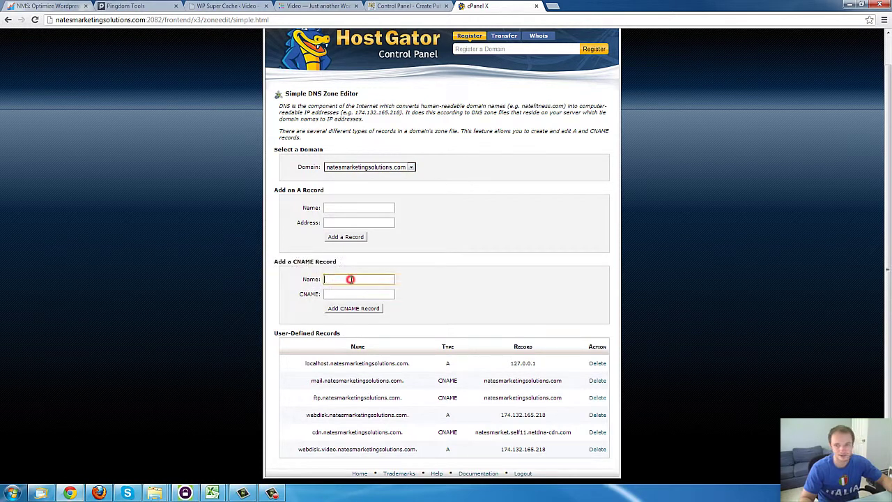
pyautogui.click(408, 7)
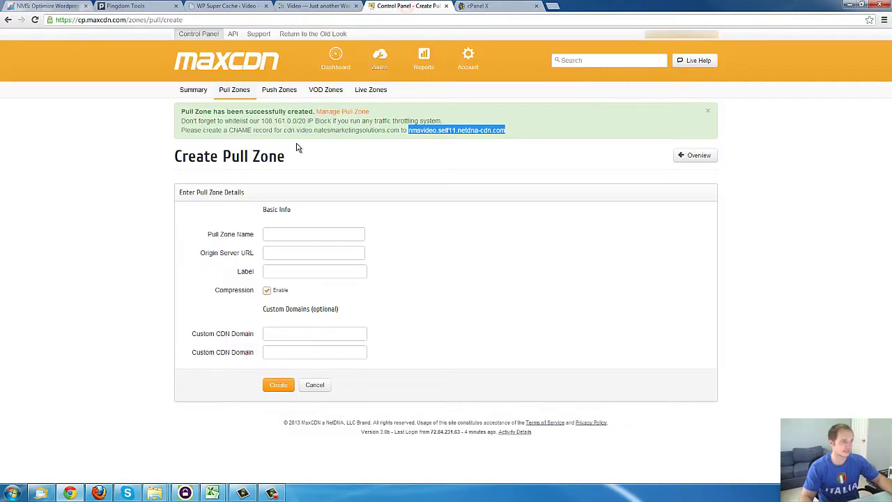
pyautogui.moveTo(284, 130); pyautogui.dragTo(399, 131)
pyautogui.hotkey('ctrl', 'c')
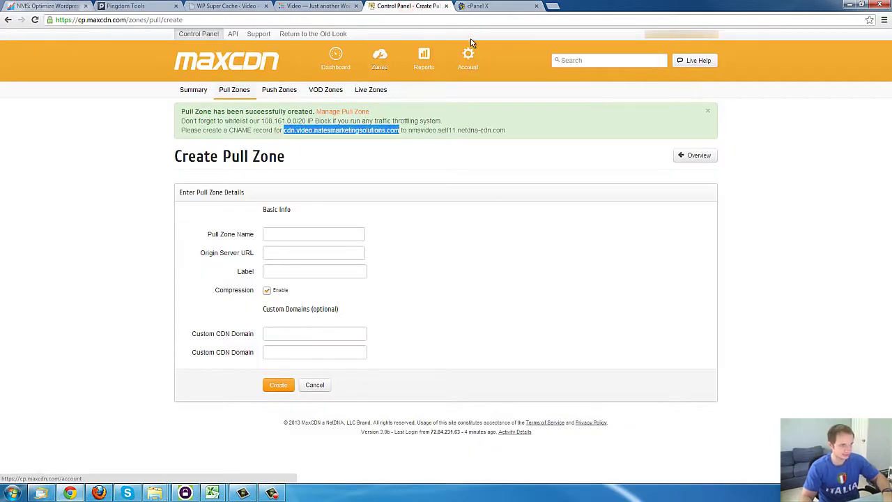
pyautogui.click(479, 6)
pyautogui.hotkey('ctrl', 'v')
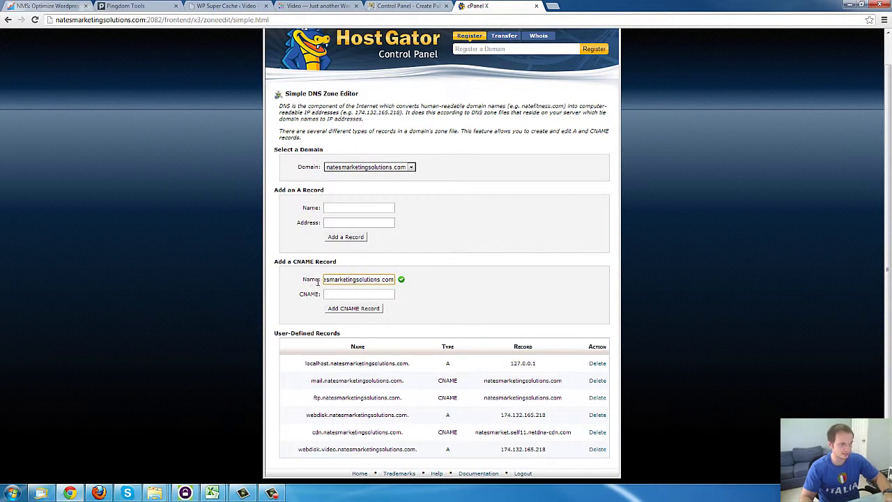
# - Copy nmsvideo.self11.netdna-cdn.com from the MaxCDN notice as the record's CNAME target and add the record
pyautogui.click(409, 6)
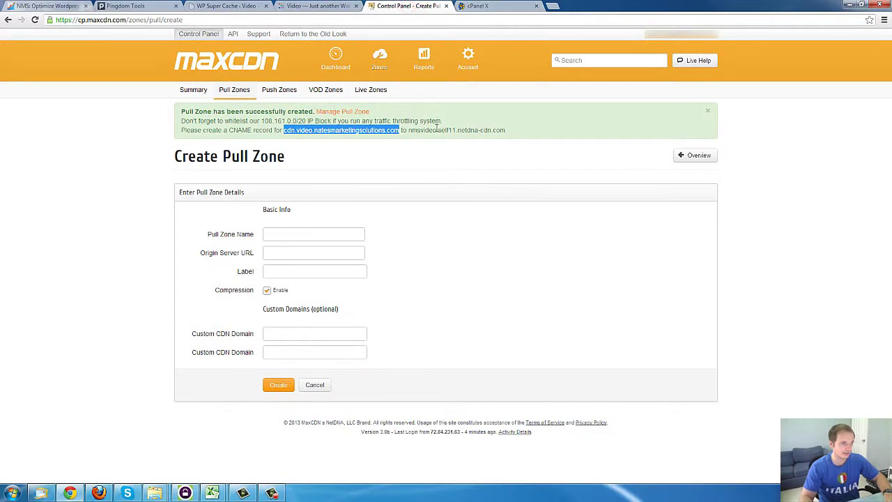
pyautogui.moveTo(409, 130); pyautogui.dragTo(504, 130)
pyautogui.hotkey('ctrl', 'c')
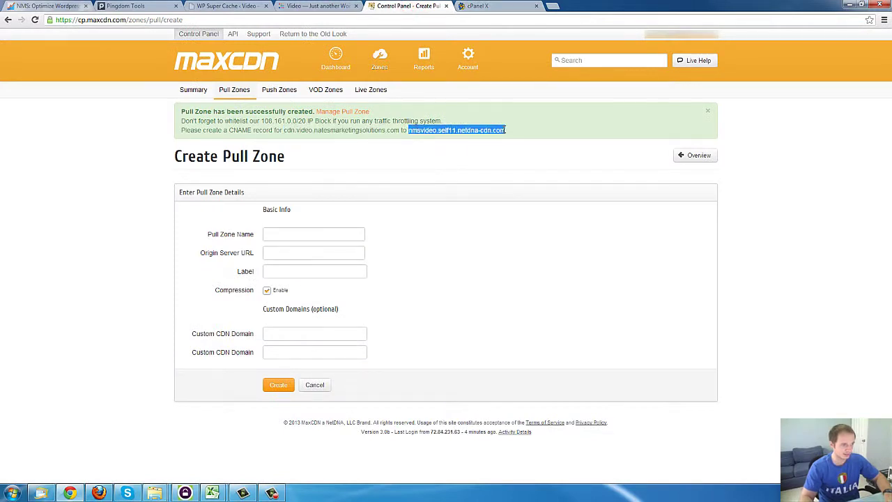
pyautogui.click(481, 6)
pyautogui.click(379, 294)
pyautogui.hotkey('ctrl', 'v')
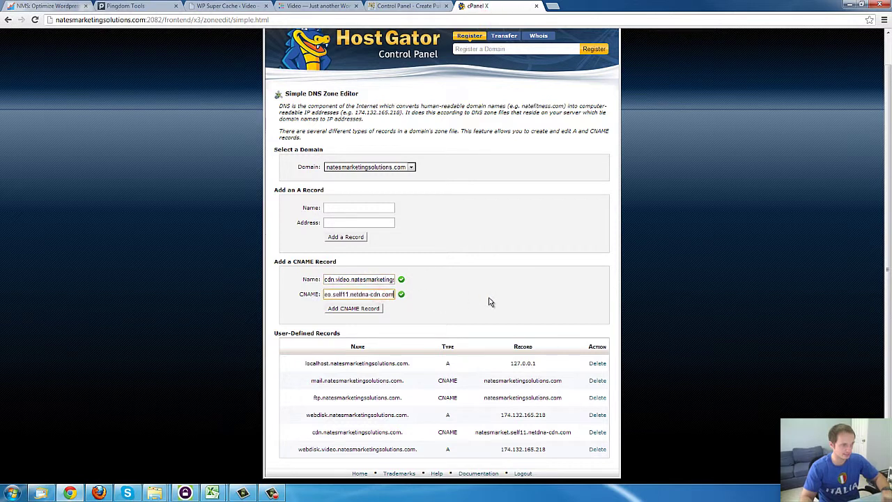
pyautogui.click(362, 313)
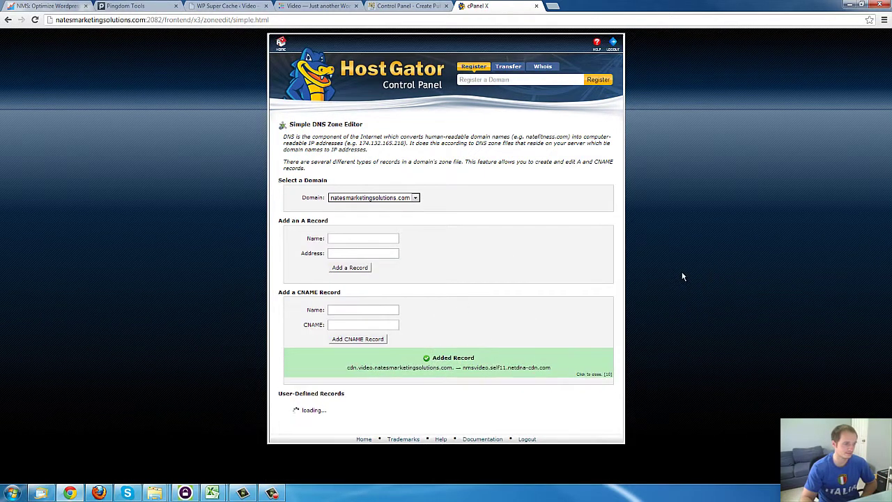
pyautogui.scroll(-1, 686, 282)
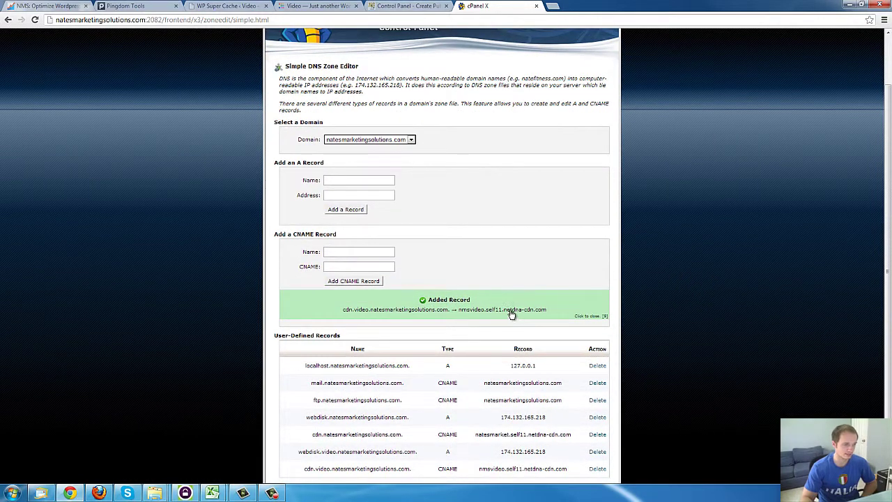
# - Copy the name of the new cdn.video.natesmarketingsolutions.com record and open that address in a new browser tab
pyautogui.scroll(-1, 512, 311)
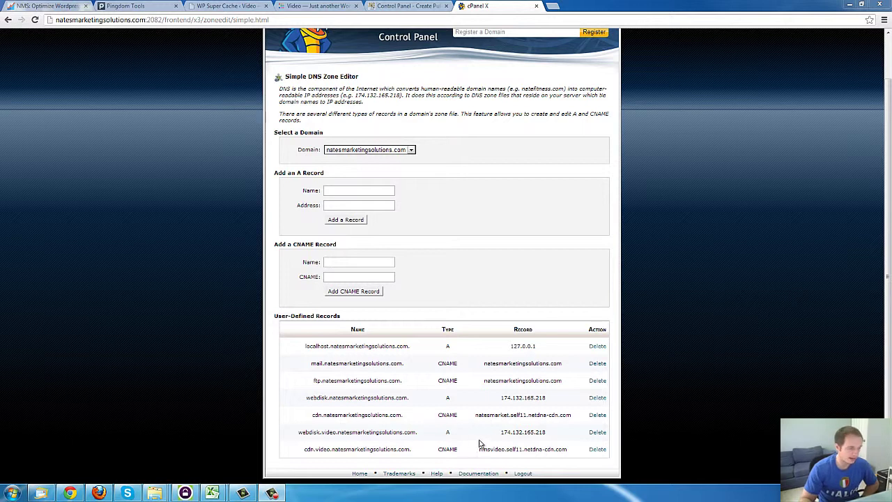
pyautogui.doubleClick(307, 449)
pyautogui.moveTo(306, 449); pyautogui.dragTo(411, 449)
pyautogui.hotkey('ctrl', 'c')
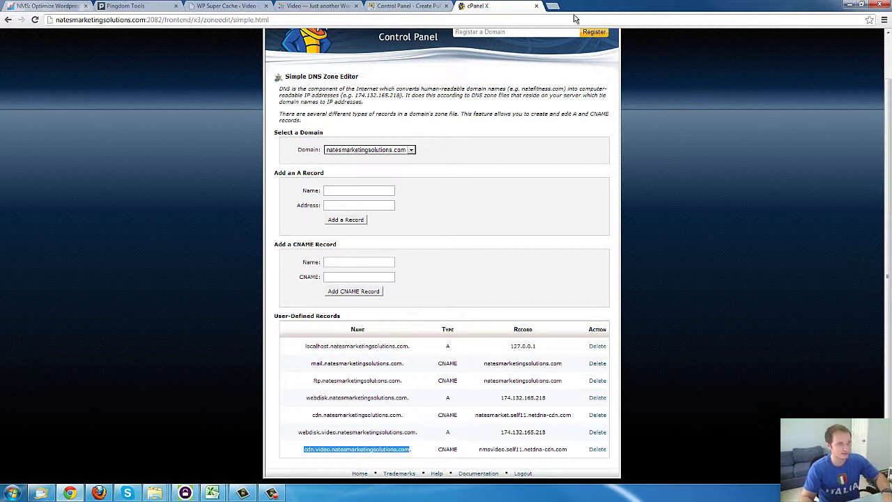
pyautogui.click(553, 6)
pyautogui.hotkey('ctrl', 'v')
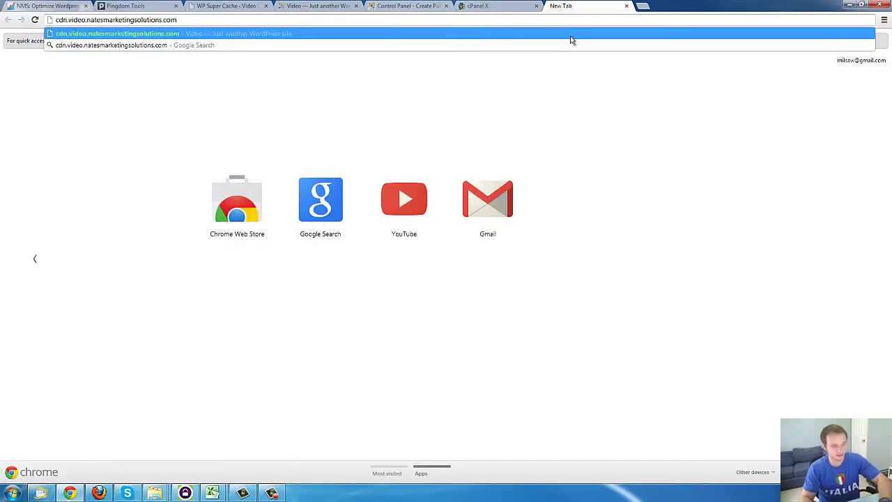
pyautogui.press('Return')
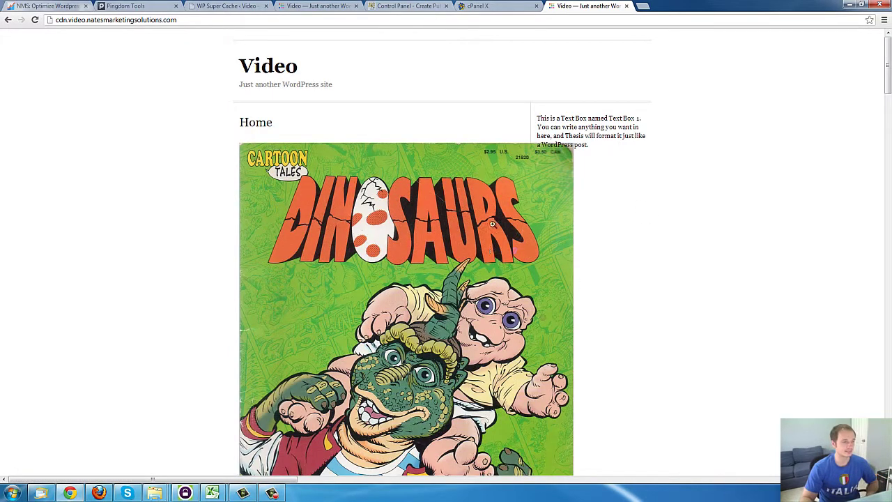
# - Look through the page served at cdn.video.natesmarketingsolutions.com down to its footer, and check its address
pyautogui.scroll(-15, 426, 222)
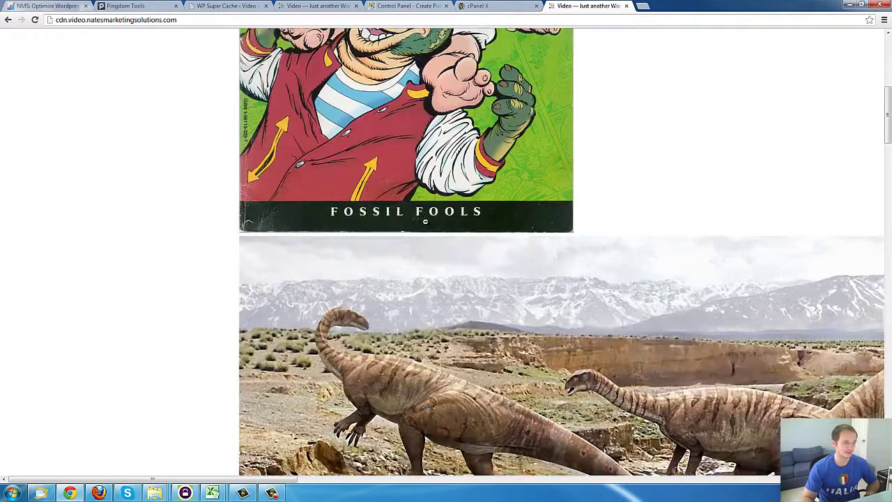
pyautogui.scroll(-15, 426, 221)
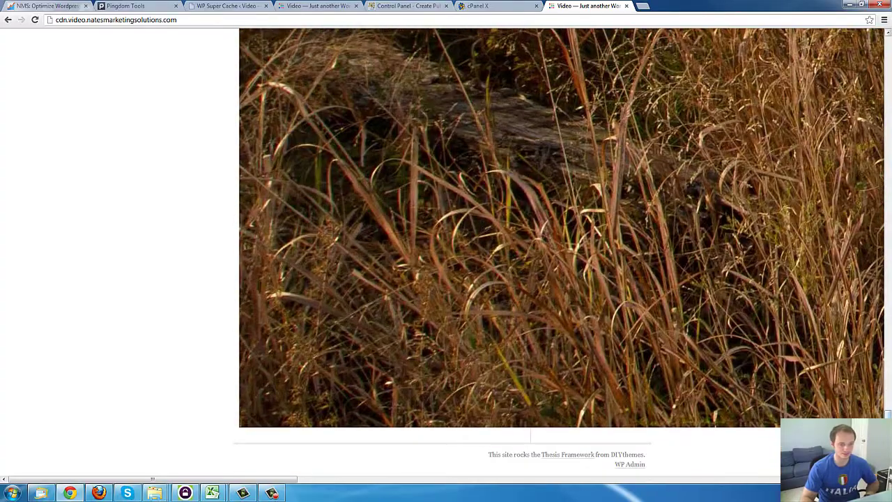
pyautogui.moveTo(888, 376); pyautogui.dragTo(888, 49)
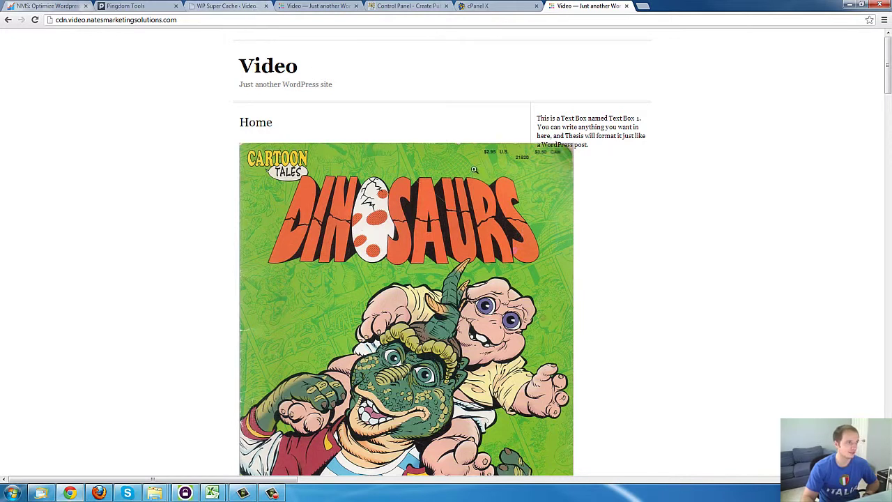
pyautogui.click(283, 70)
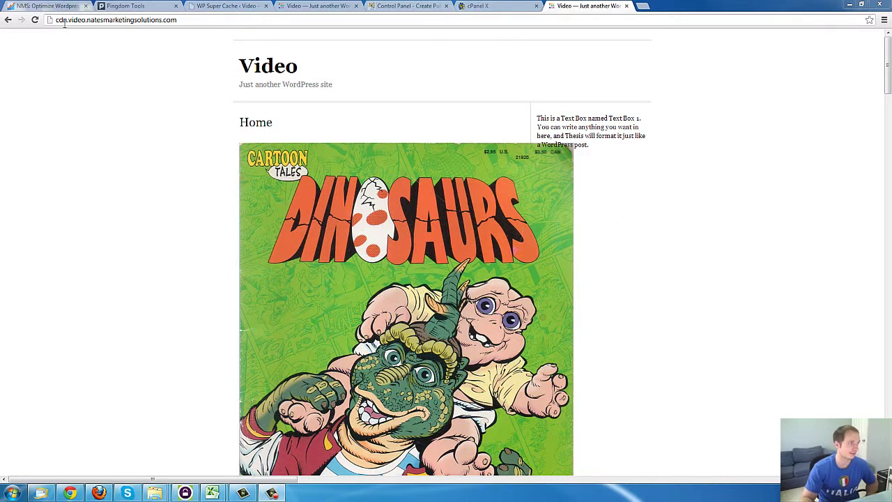
pyautogui.click(192, 20)
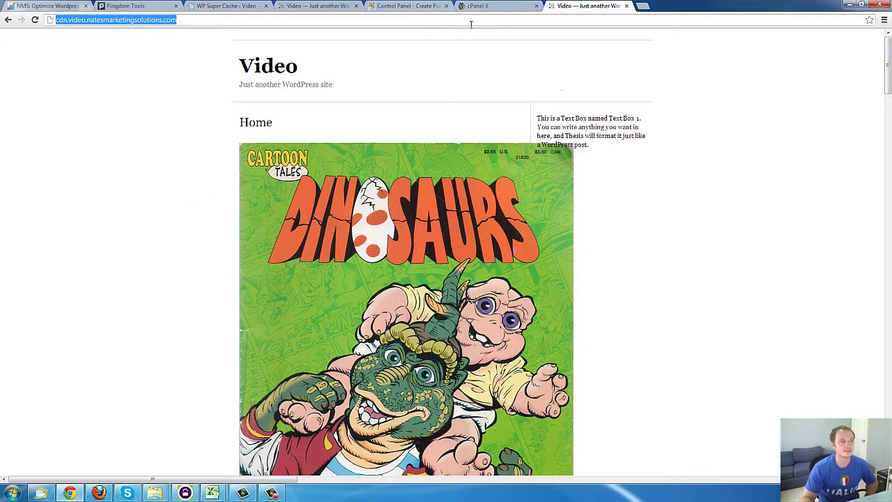
# - Return to MaxCDN, enable Robots.txt in the SEO settings of the nmsvideo pull zone, and save the update
pyautogui.click(418, 7)
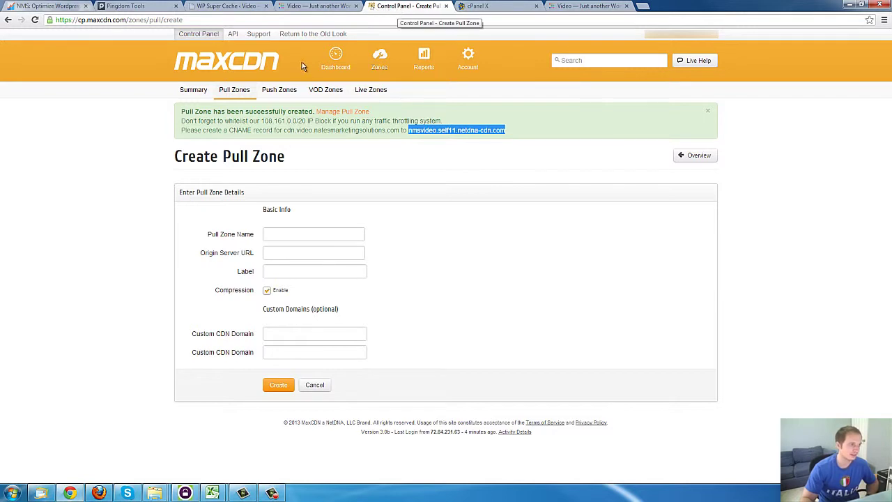
pyautogui.click(242, 92)
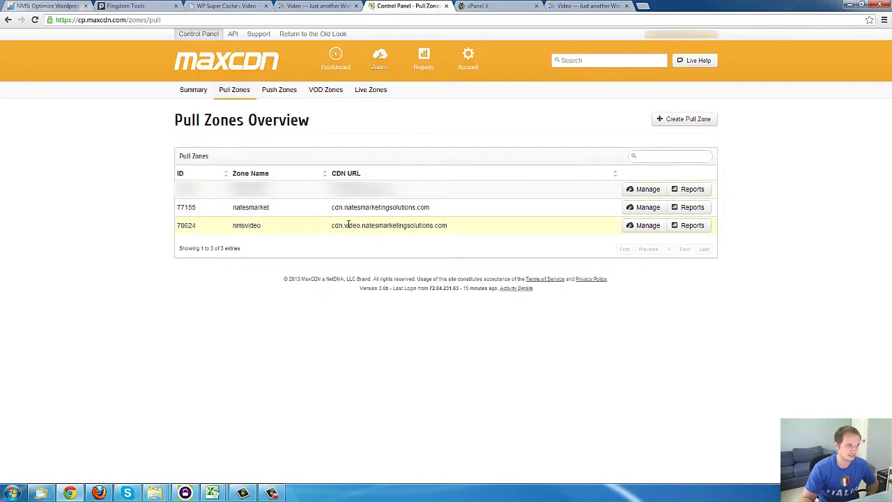
pyautogui.click(649, 228)
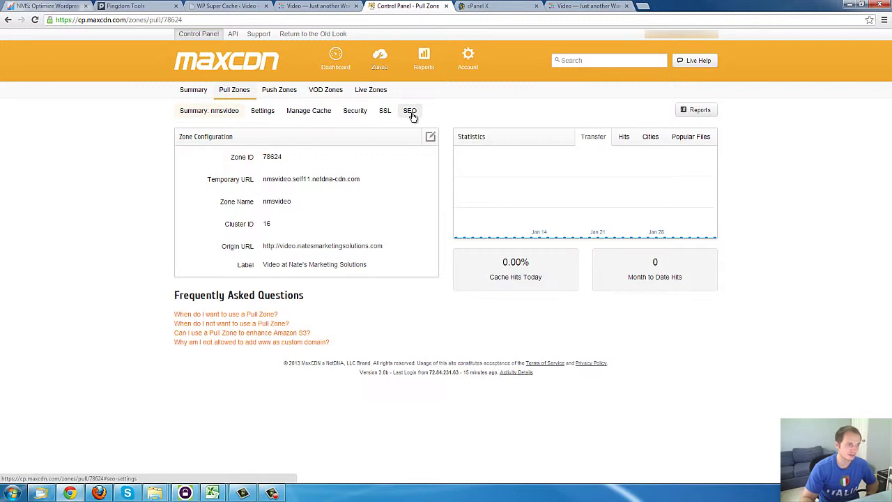
pyautogui.click(412, 113)
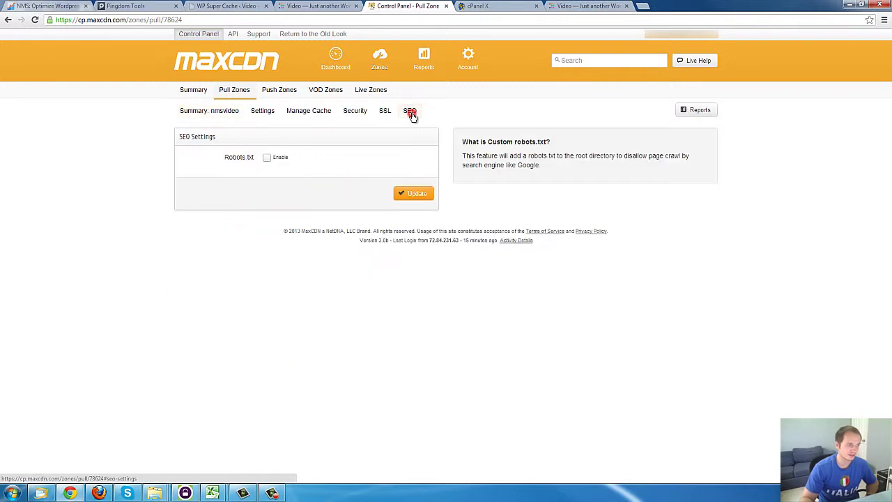
pyautogui.click(266, 159)
pyautogui.click(267, 158)
pyautogui.click(266, 159)
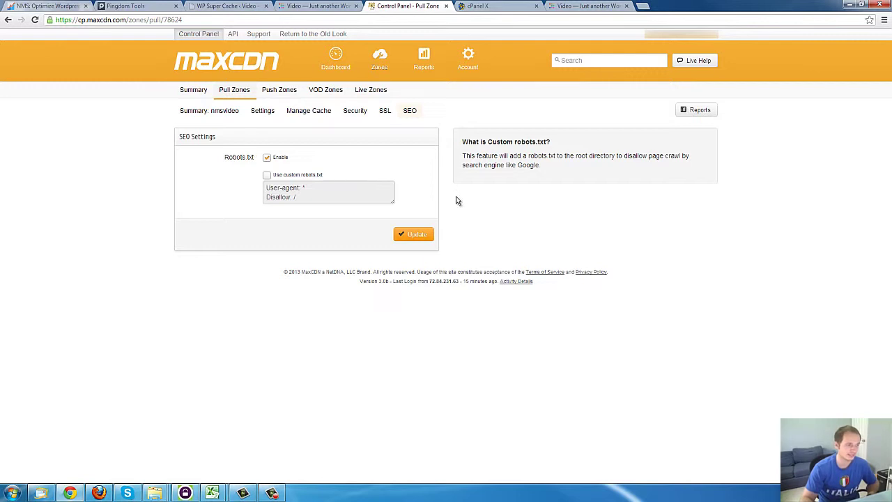
pyautogui.click(415, 235)
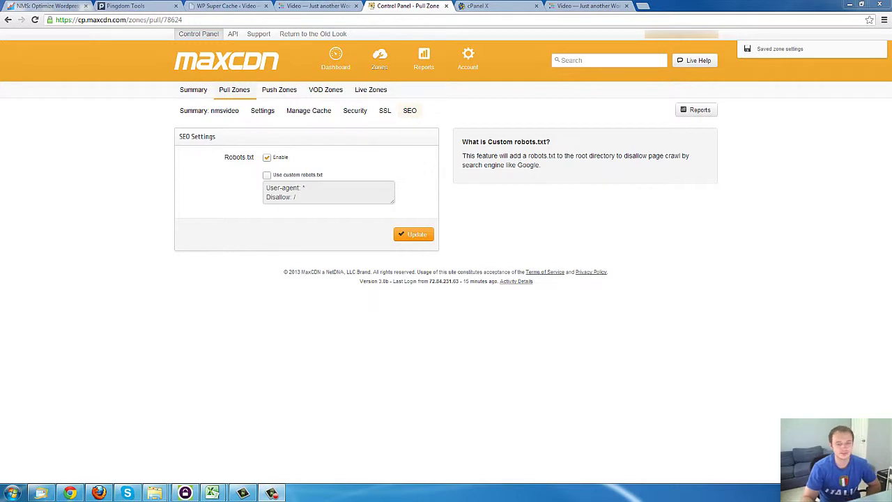
# - Copy the cdn.video.natesmarketingsolutions.com record name from the HostGator DNS zone editor
pyautogui.click(482, 7)
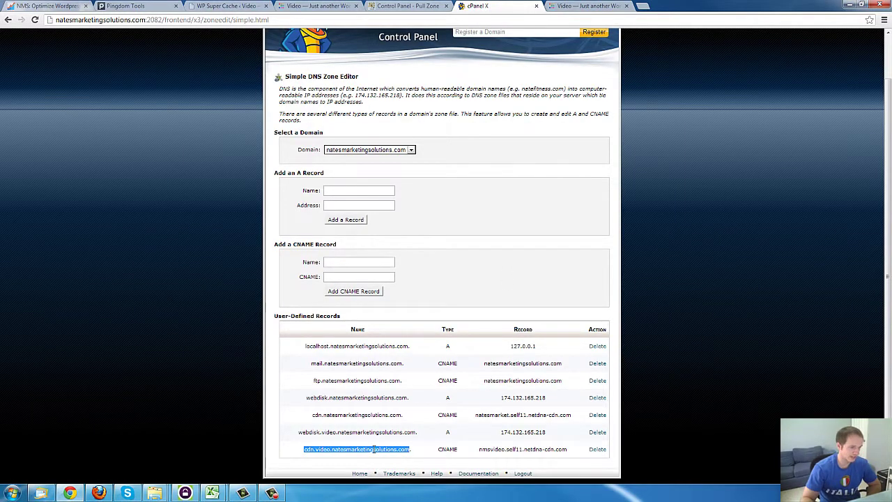
pyautogui.rightClick(322, 445)
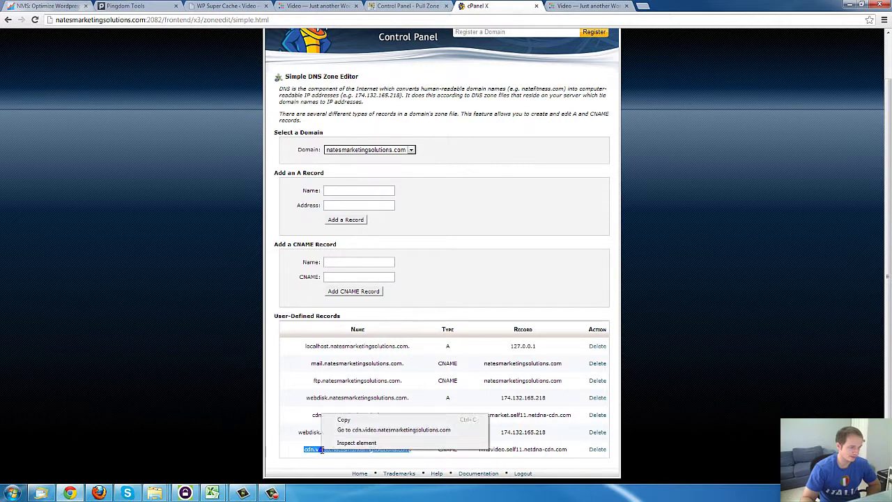
pyautogui.click(346, 420)
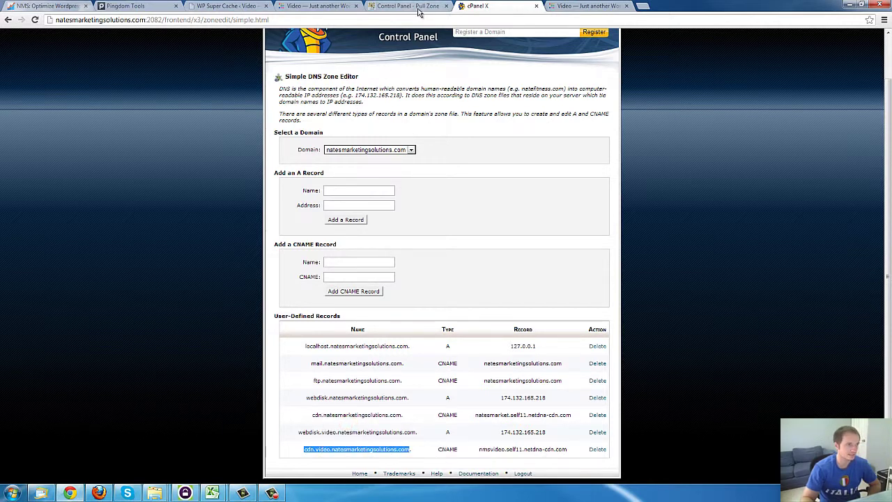
pyautogui.click(225, 7)
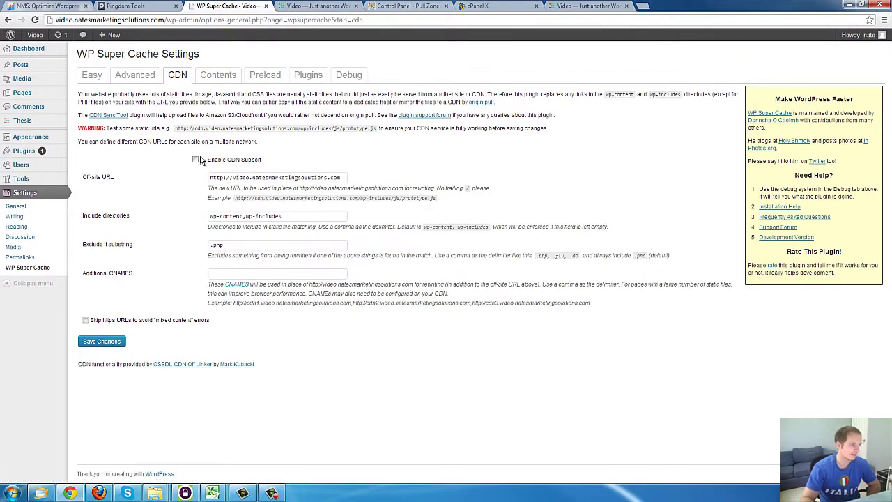
pyautogui.moveTo(217, 159); pyautogui.dragTo(236, 160)
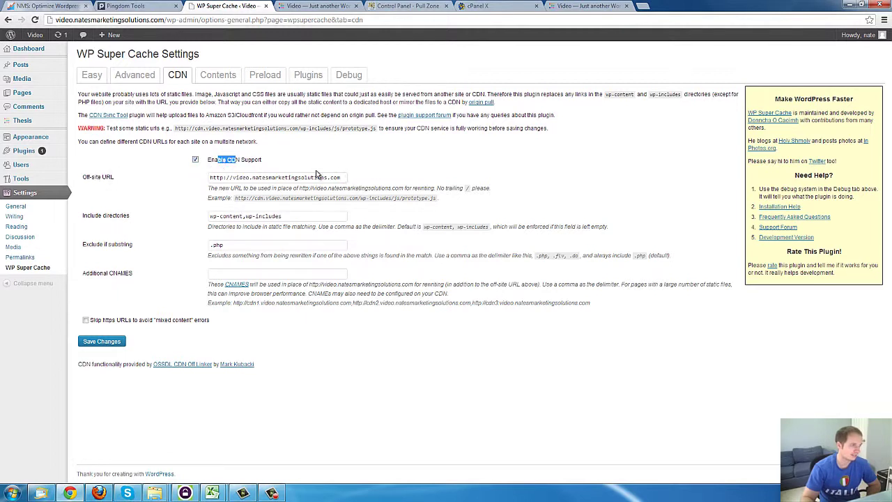
pyautogui.moveTo(344, 178); pyautogui.dragTo(236, 179)
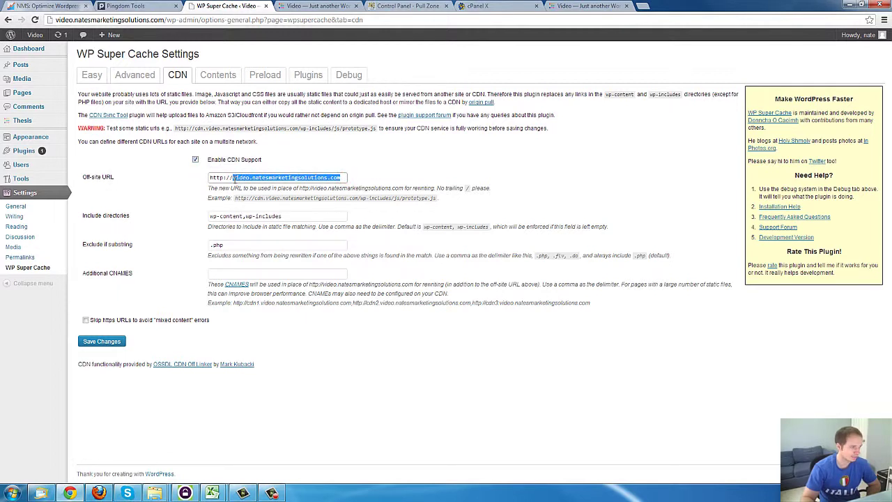
pyautogui.press('Left')
pyautogui.write('cdn.')
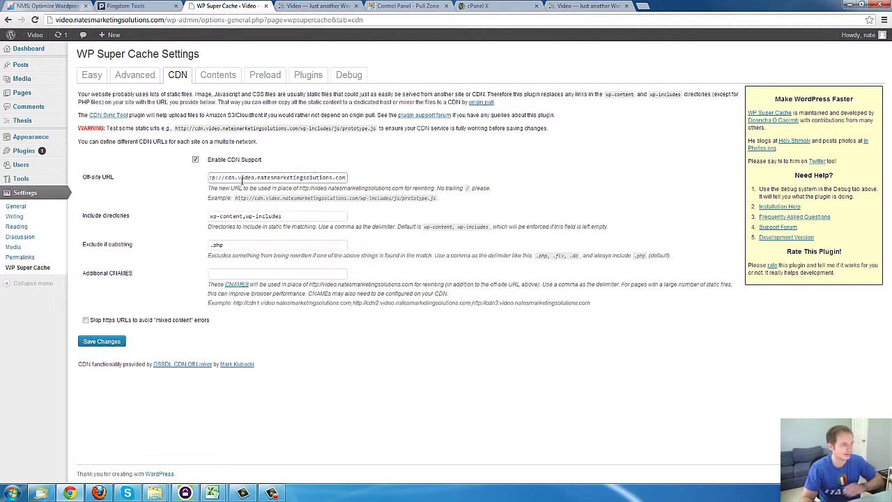
pyautogui.doubleClick(239, 178)
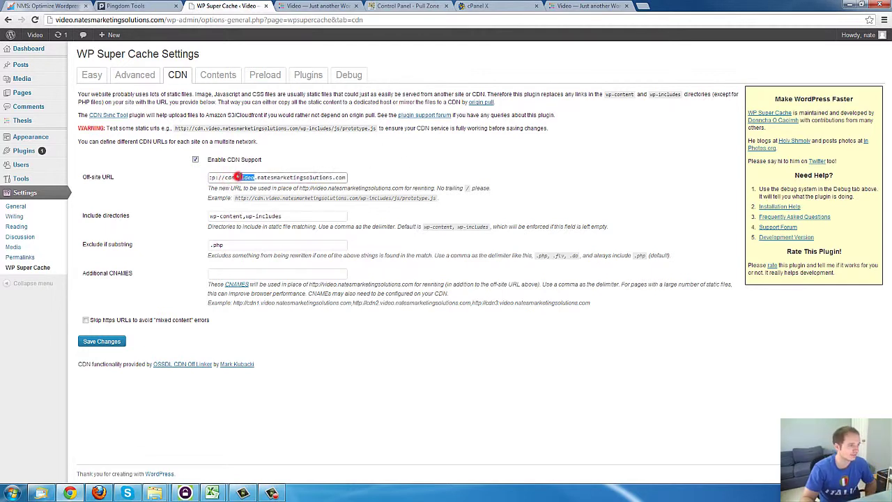
pyautogui.doubleClick(264, 178)
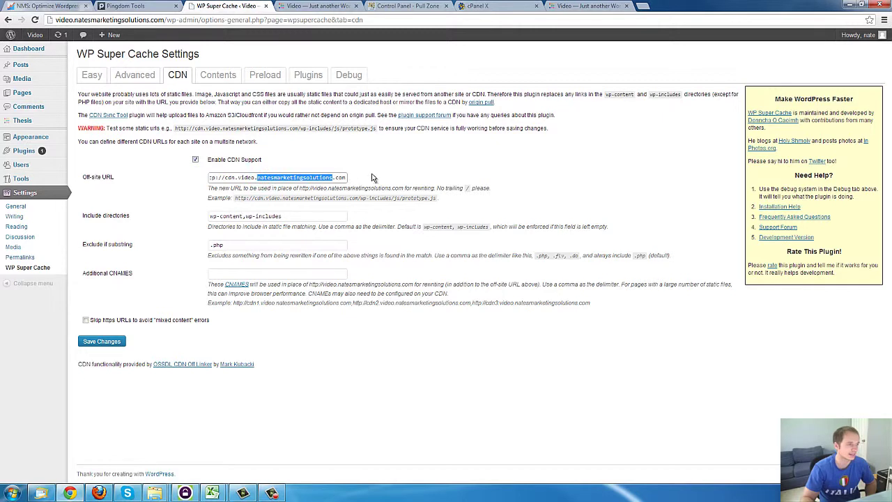
pyautogui.click(435, 195)
pyautogui.click(108, 345)
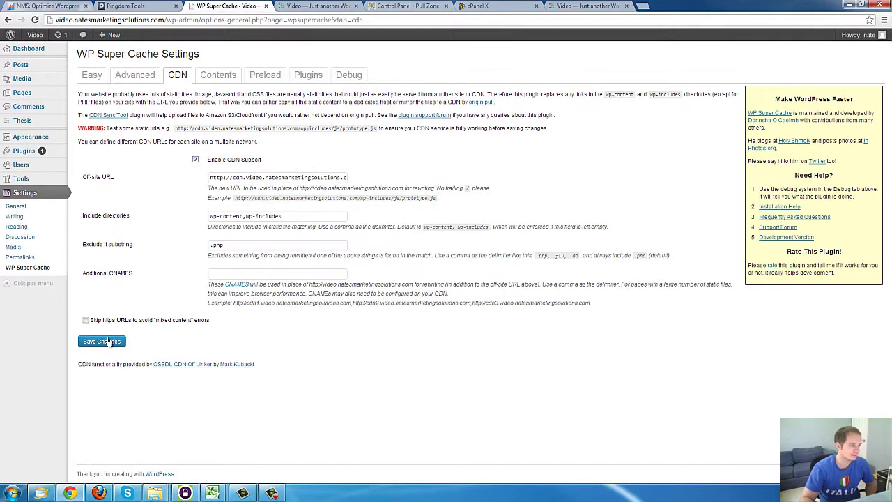
pyautogui.click(108, 341)
# - Review the Contents, Preload, Plugins and Debug settings of WP Super Cache, returning to the CDN settings
pyautogui.click(224, 81)
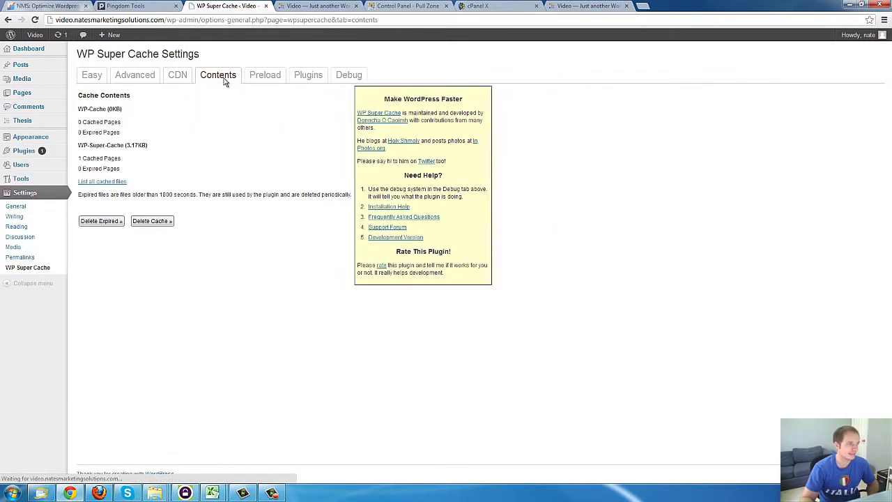
pyautogui.click(264, 79)
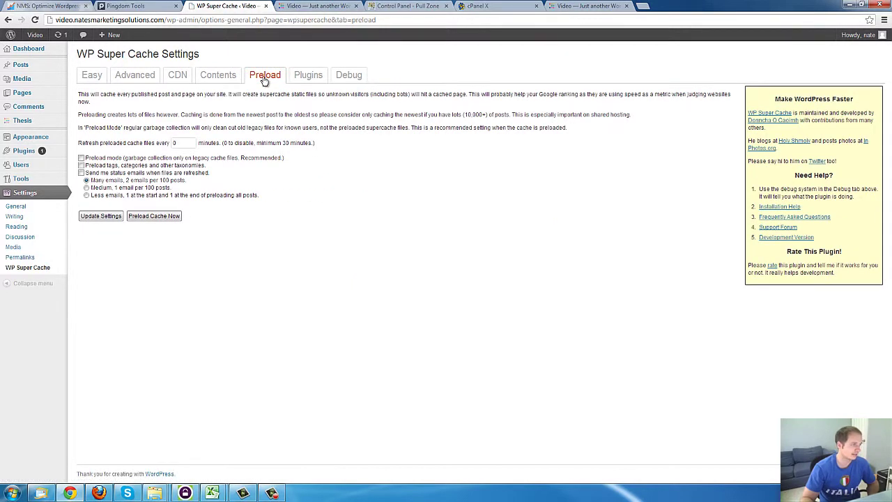
pyautogui.click(310, 75)
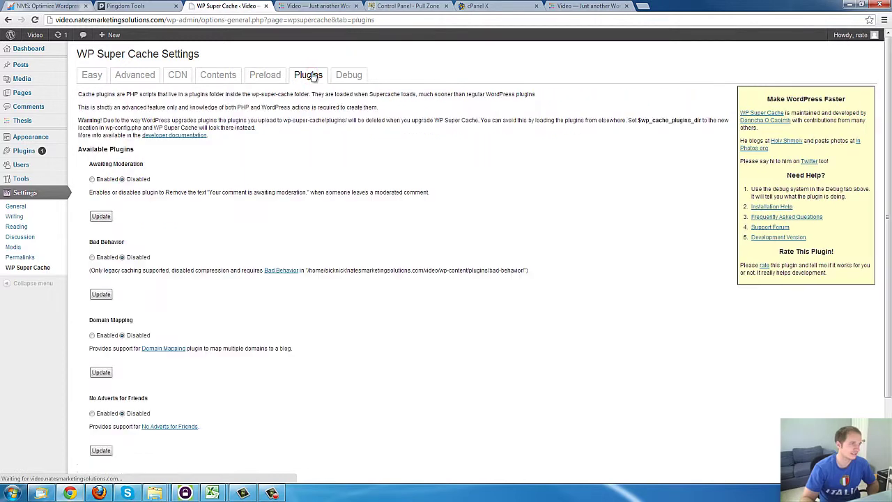
pyautogui.click(359, 77)
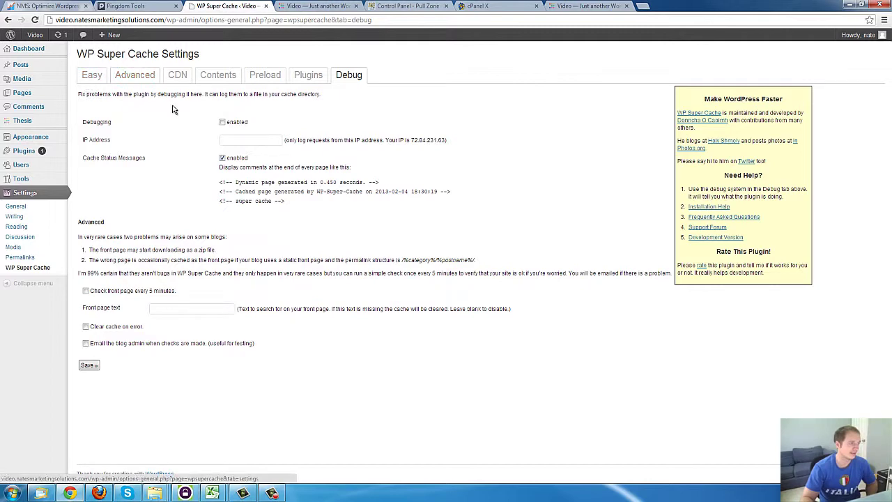
pyautogui.click(182, 75)
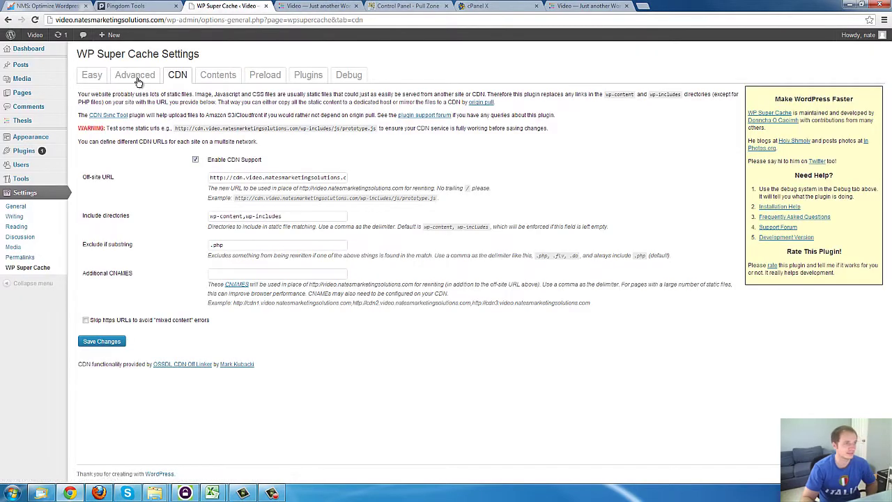
# - Examine the Pingdom before-and-after load time comparison in the natesmarketingsolutions.com WordPress optimization guide
pyautogui.click(67, 9)
pyautogui.scroll(15, 593, 346)
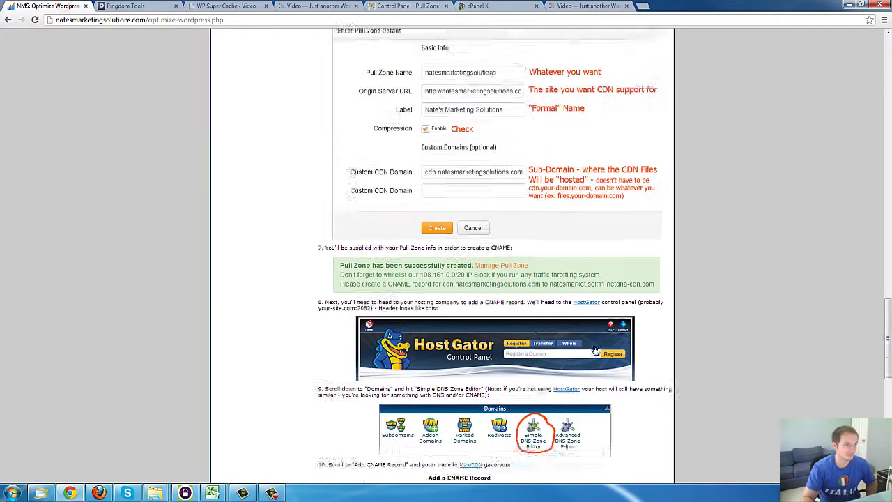
pyautogui.scroll(6, 594, 348)
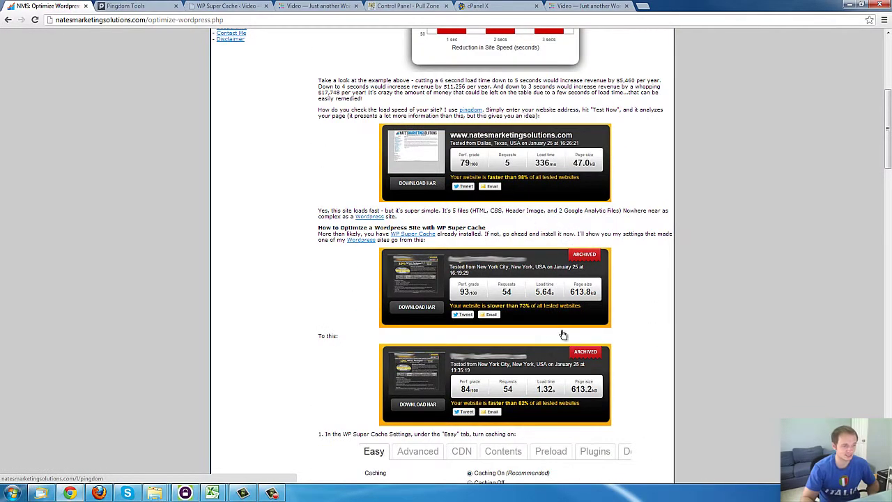
pyautogui.scroll(-1, 568, 373)
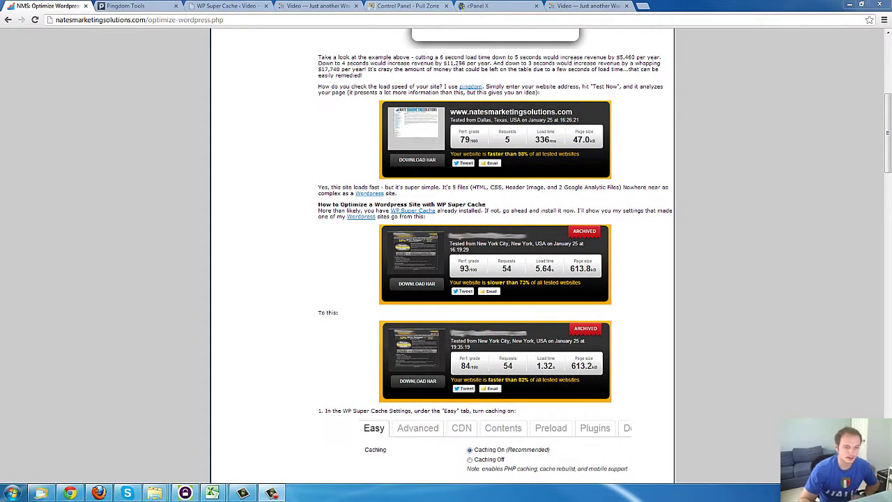
# - Reload the video.natesmarketingsolutions.com home page, then copy the Dinosaurs cover image's URL into the address bar to check its domain
pyautogui.click(582, 6)
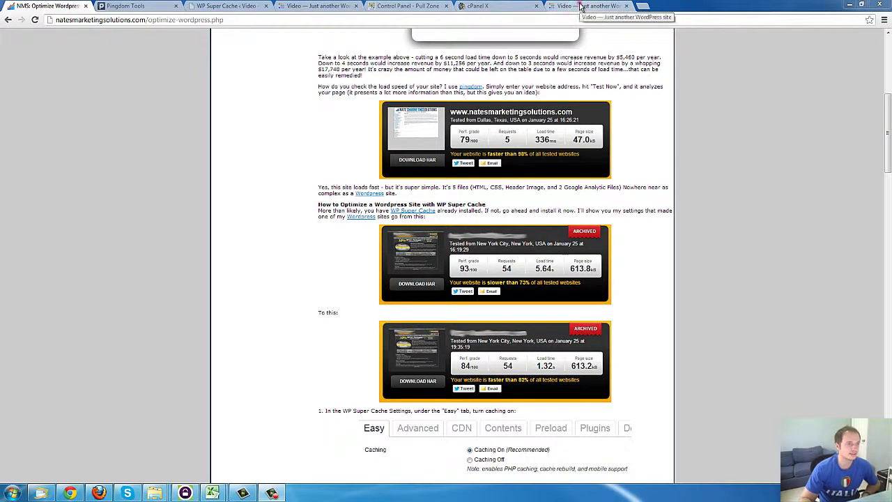
pyautogui.click(35, 20)
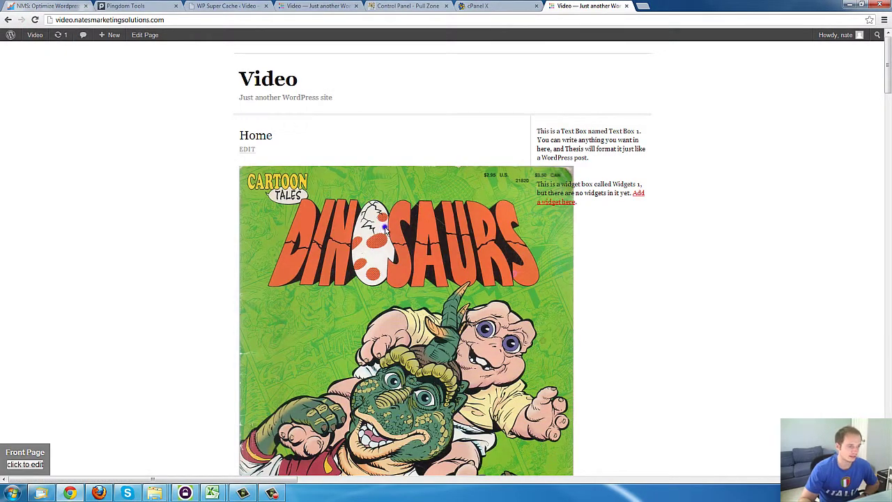
pyautogui.rightClick(385, 230)
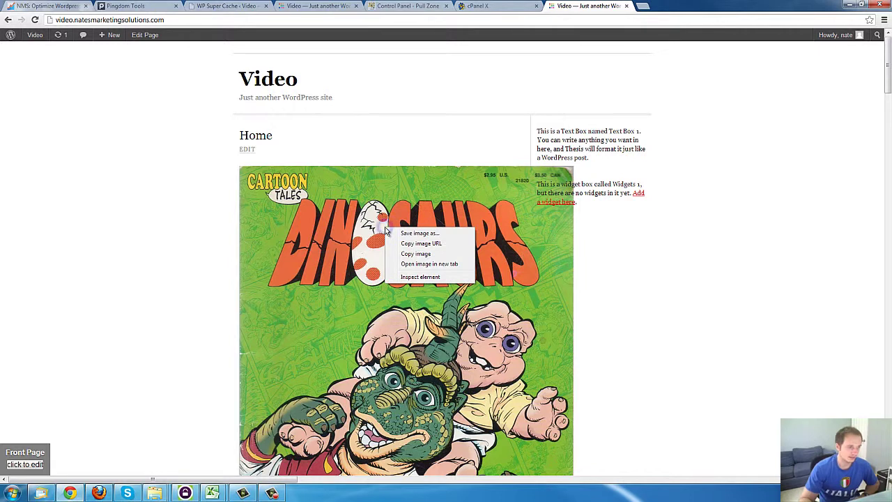
pyautogui.click(420, 243)
pyautogui.click(341, 20)
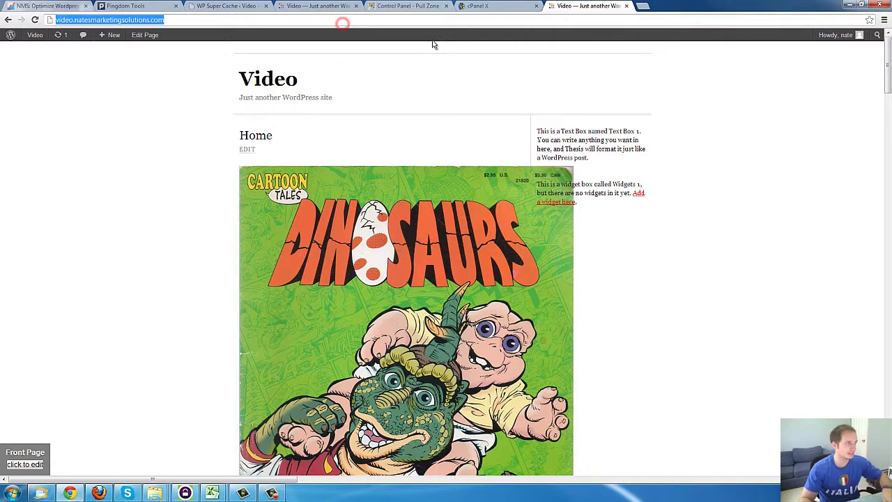
pyautogui.hotkey('ctrl', 'v')
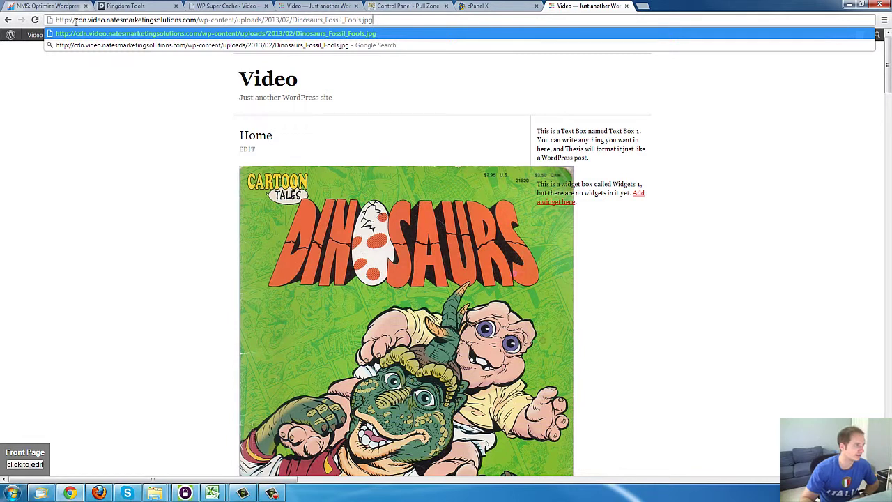
pyautogui.moveTo(75, 20); pyautogui.dragTo(167, 20)
pyautogui.click(163, 20)
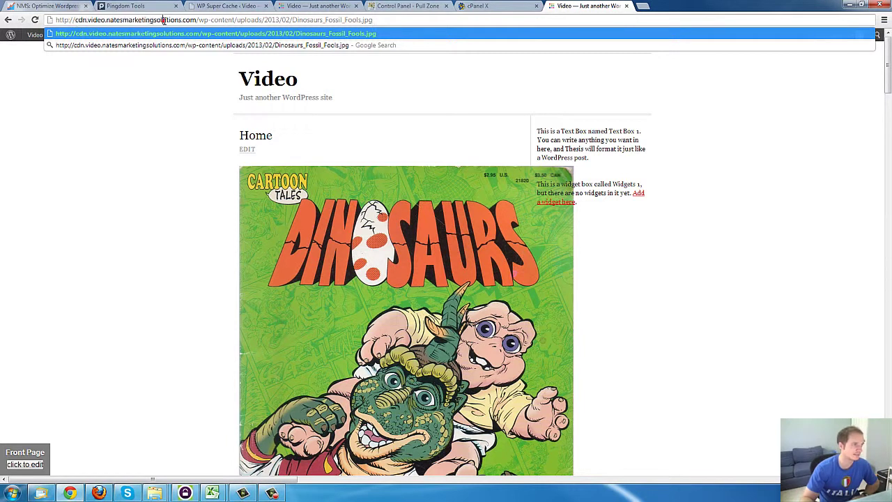
pyautogui.click(126, 147)
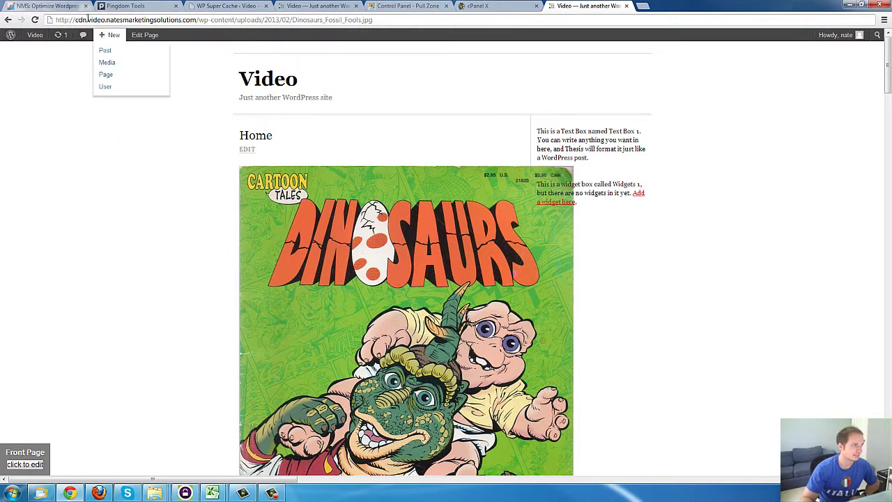
# - Remove the cdn prefix from the Dinosaurs_Fossil_Fools.jpg URL, load the image from video.natesmarketingsolutions.com, and return to the home page
pyautogui.moveTo(89, 20); pyautogui.dragTo(75, 20)
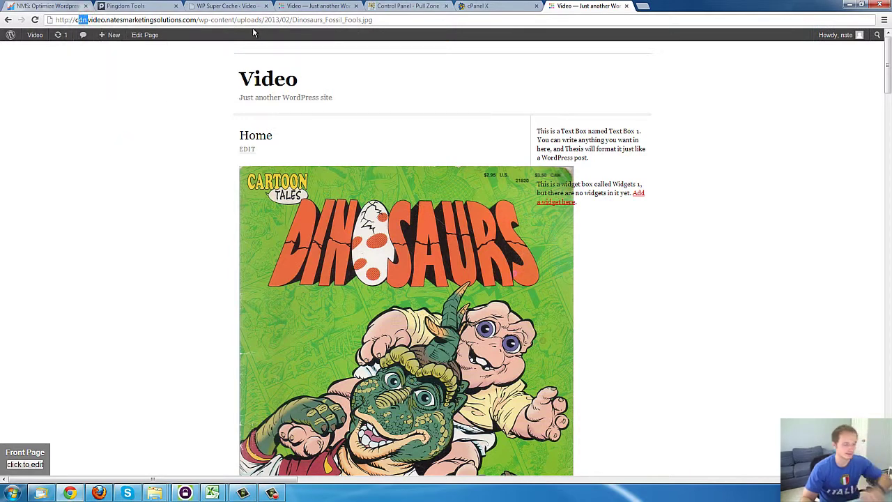
pyautogui.press('BackSpace')
pyautogui.press('Return')
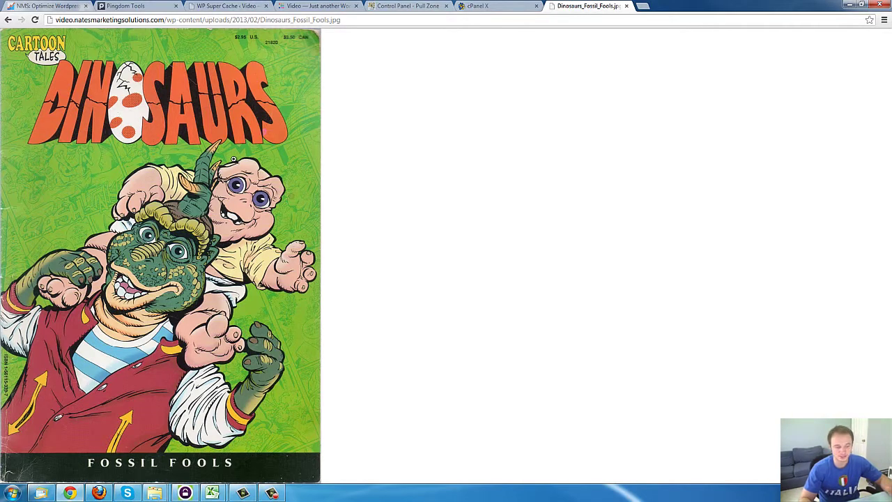
pyautogui.click(9, 19)
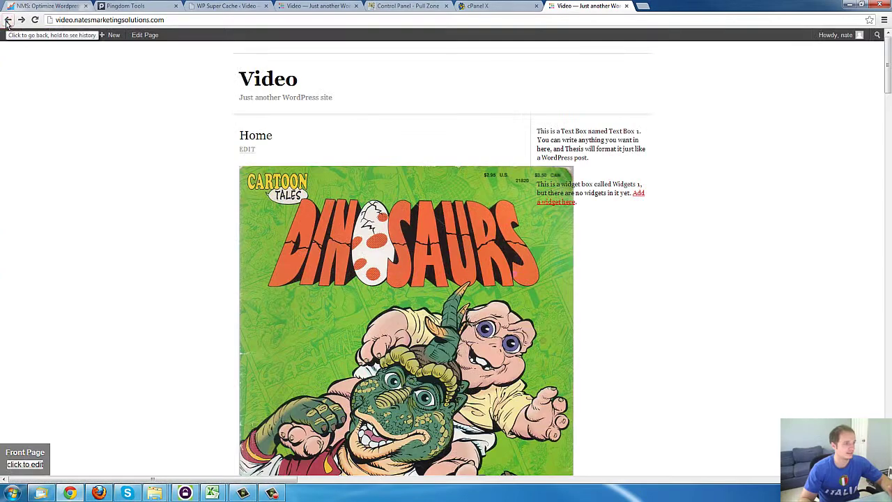
# - Open the home page's source code and check which domain its image, stylesheet and script URLs use
pyautogui.scroll(-8, 433, 312)
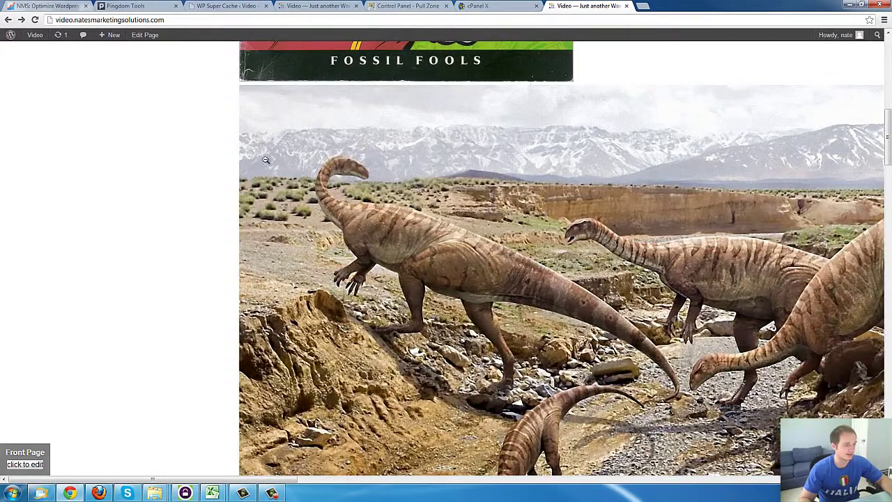
pyautogui.rightClick(178, 172)
pyautogui.click(225, 242)
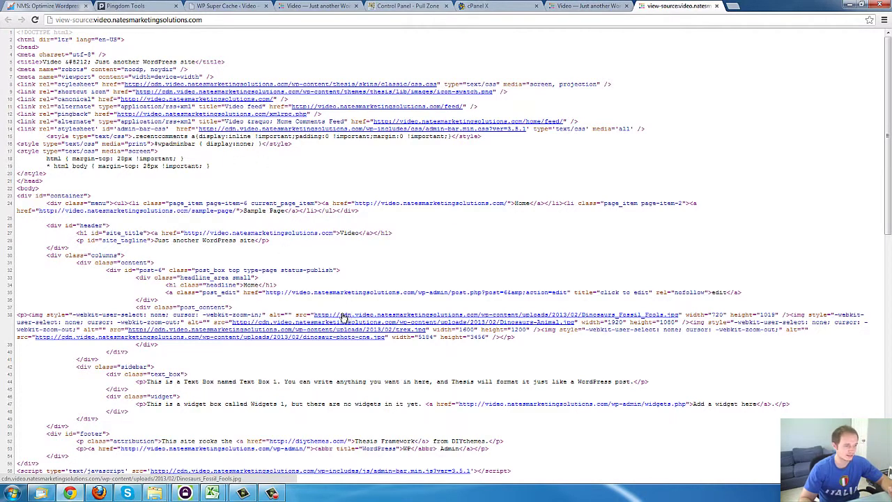
pyautogui.scroll(-1, 177, 356)
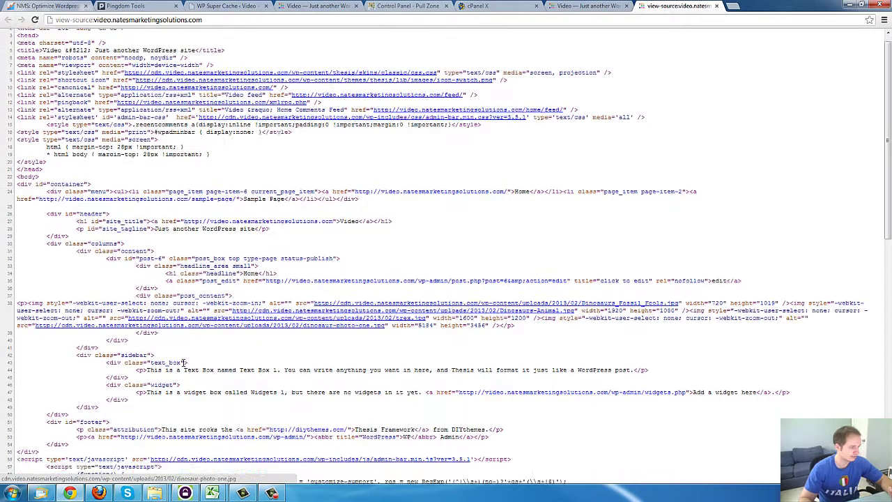
pyautogui.scroll(-6, 185, 363)
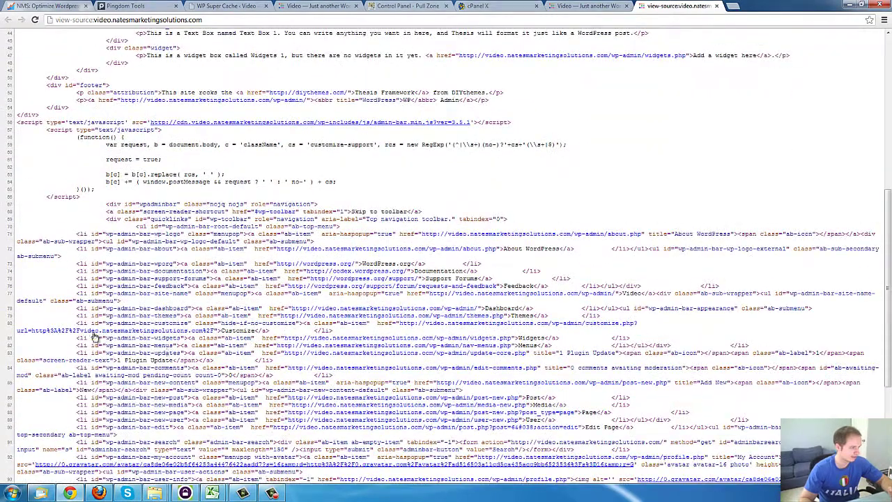